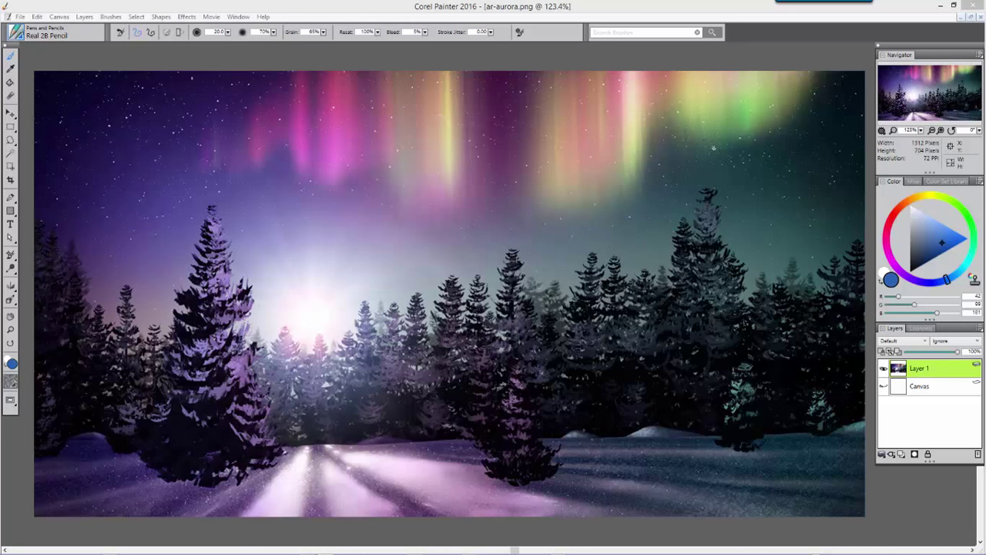
- Load the Flow Busted Seams Glow brush from the Particles category and list the Brush Control Panels
left_click(21, 40)
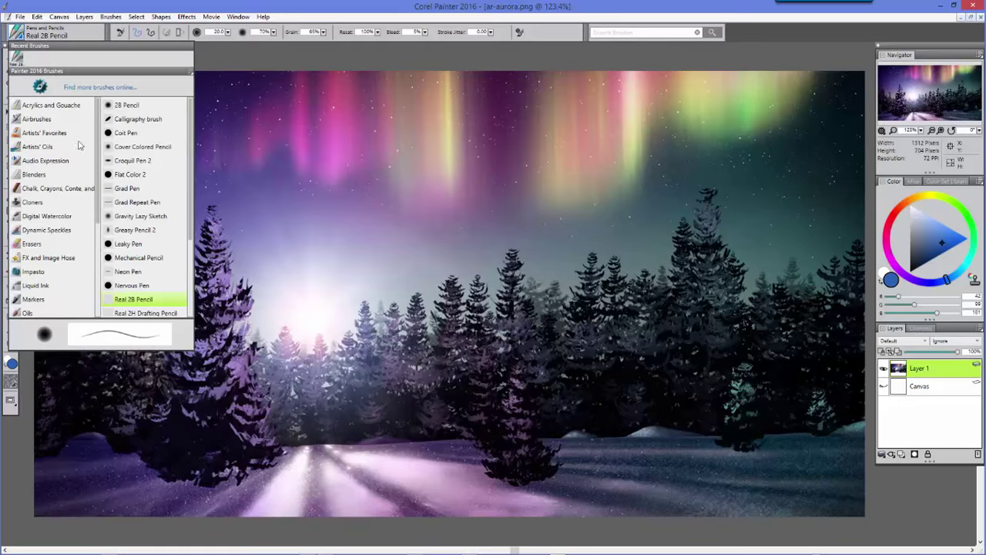
left_click_drag(99, 140, 98, 233)
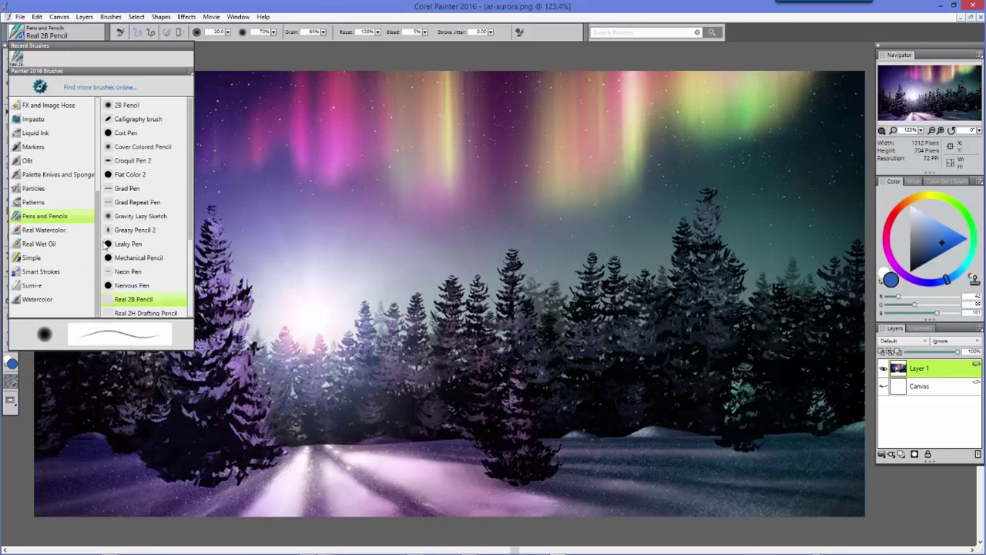
left_click(46, 189)
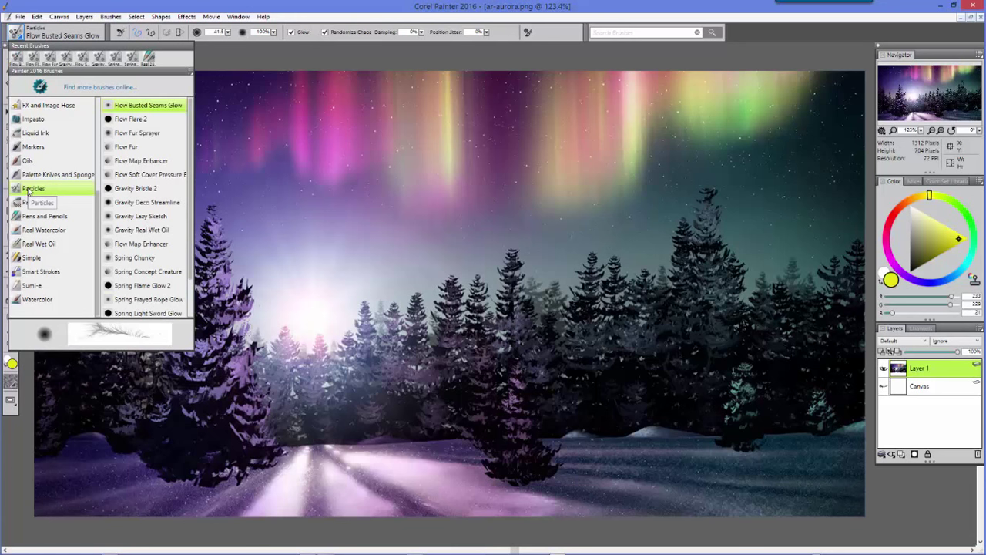
left_click(236, 17)
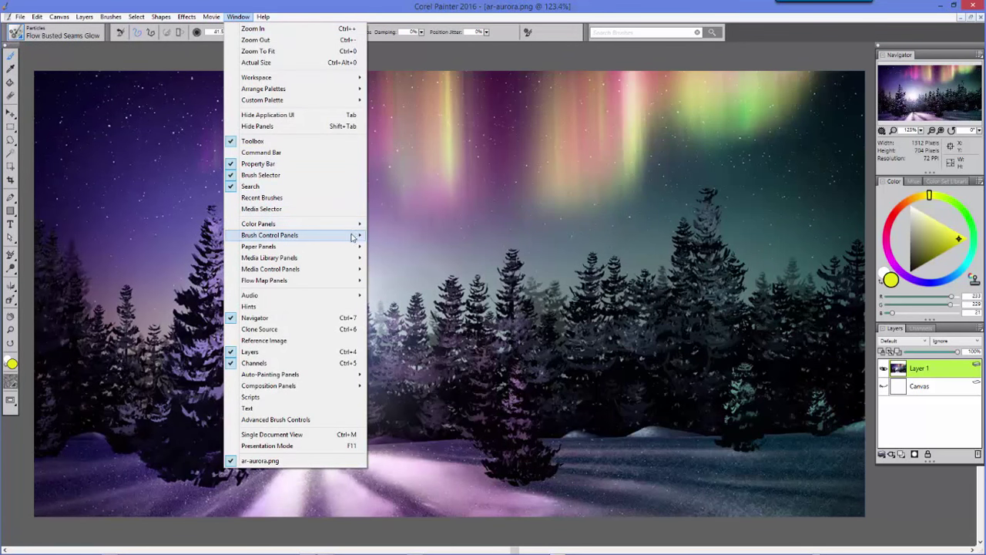
mouse_move(269, 235)
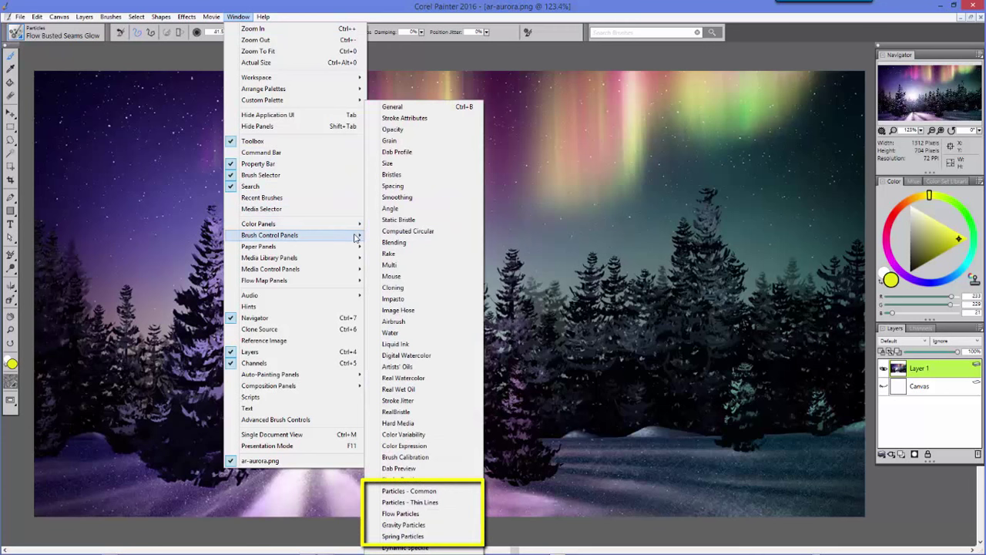
- Show the Particles - Common settings and paint a wavy teal Flow Fur Sprayer stroke across the canvas
left_click(458, 491)
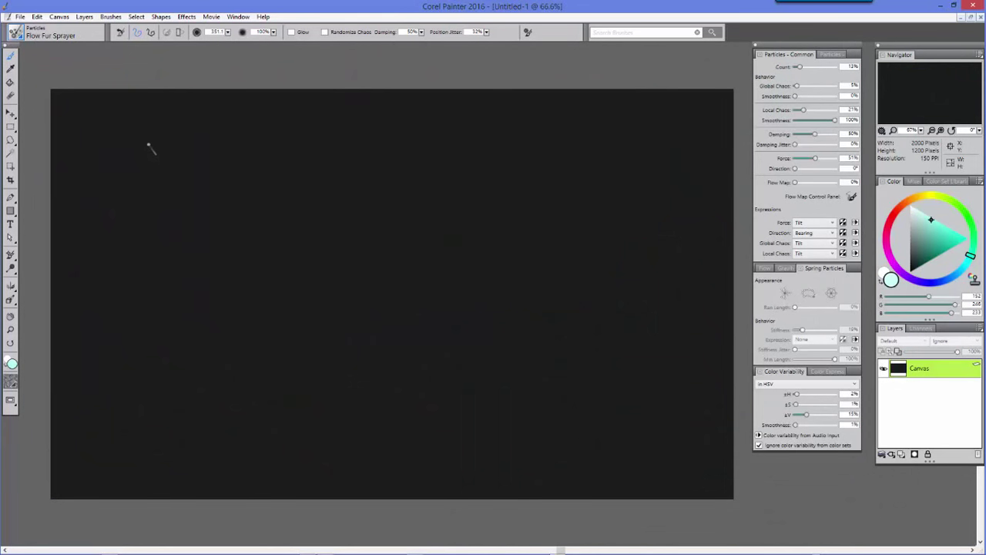
mouse_move(144, 151)
left_mouse_down()
mouse_move(189, 228)
mouse_move(260, 149)
mouse_move(315, 172)
mouse_move(300, 227)
mouse_move(409, 158)
mouse_move(612, 162)
left_mouse_up()
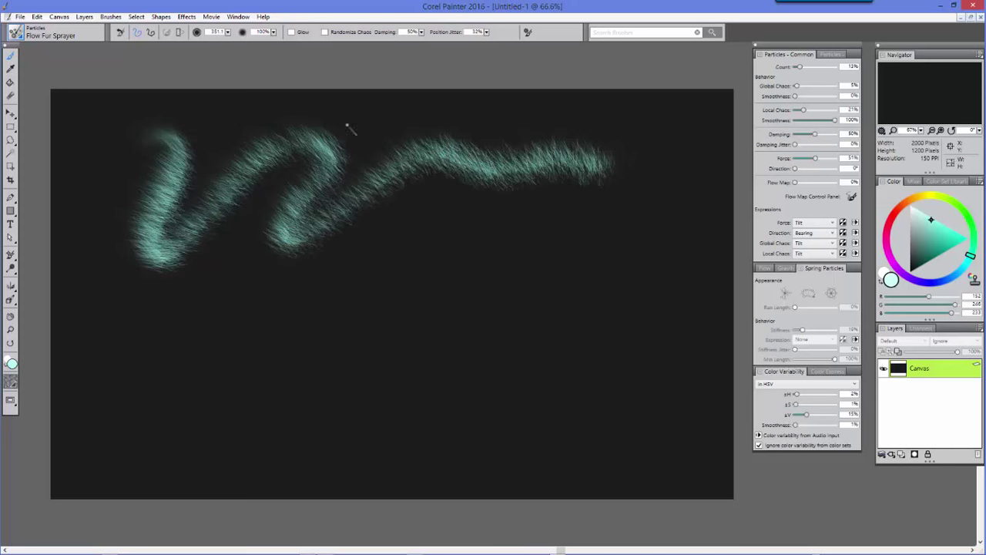
left_click(18, 37)
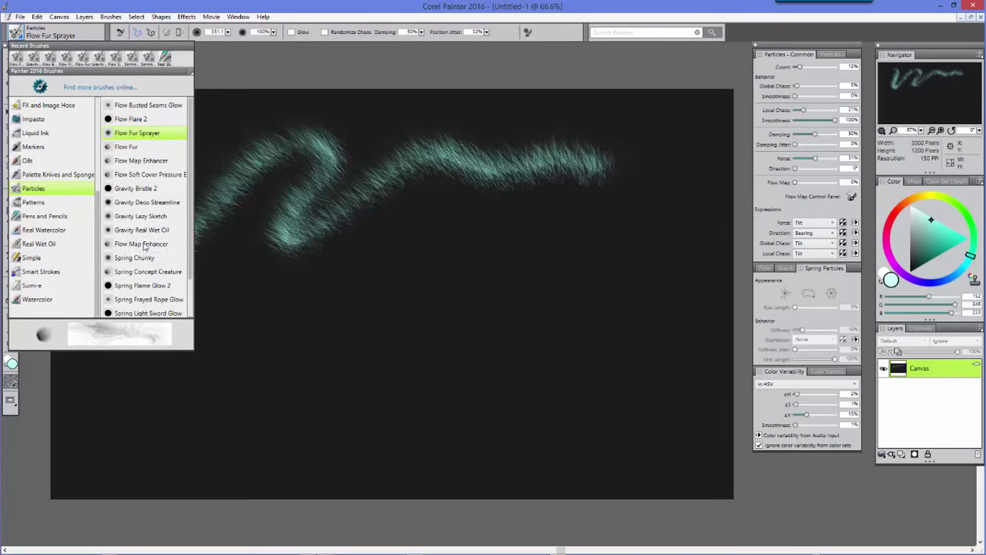
- Paint a zigzag Gravity Real Wet Oil stroke below the fur stroke, then browse further brush variants
left_click(141, 230)
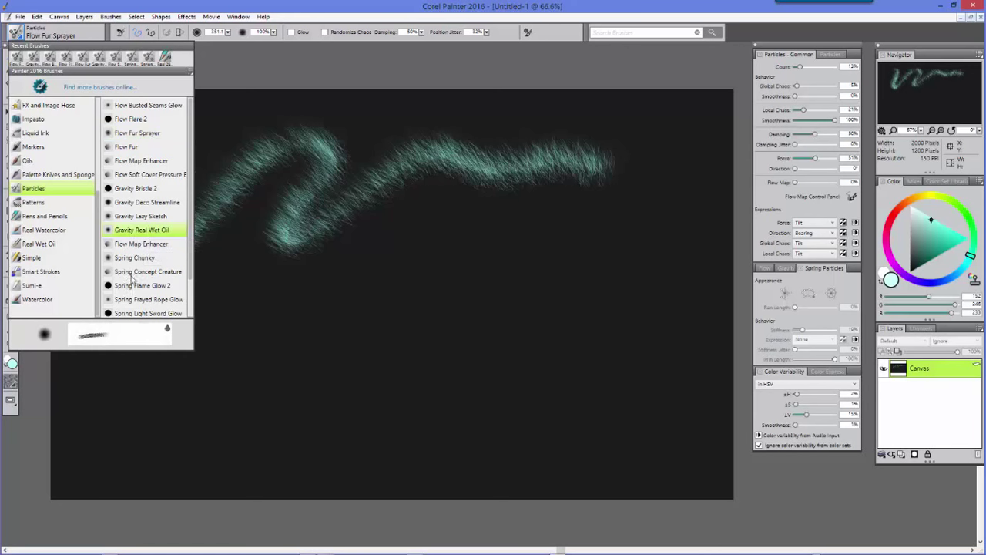
mouse_move(106, 339)
left_mouse_down()
mouse_move(385, 307)
mouse_move(432, 312)
mouse_move(572, 268)
mouse_move(678, 287)
left_mouse_up()
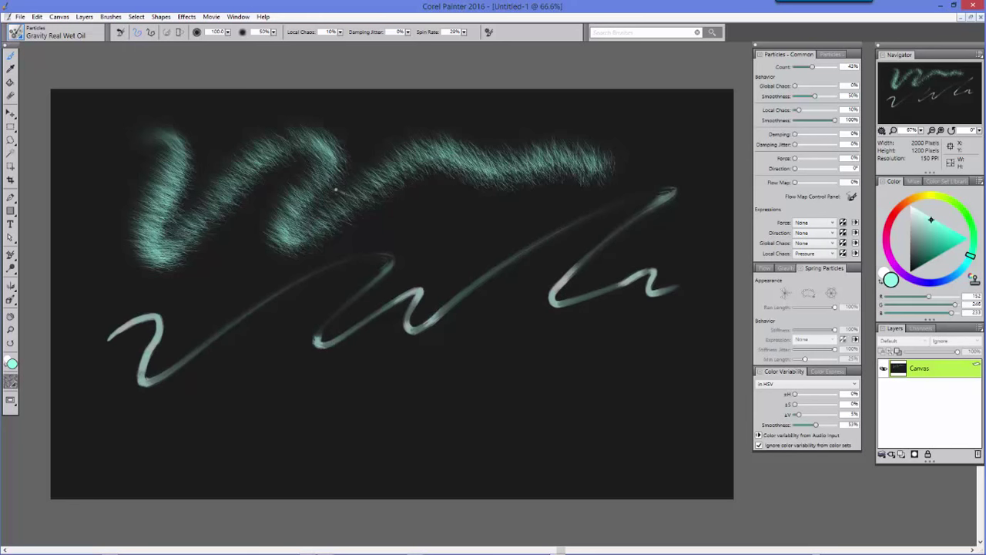
left_click(20, 36)
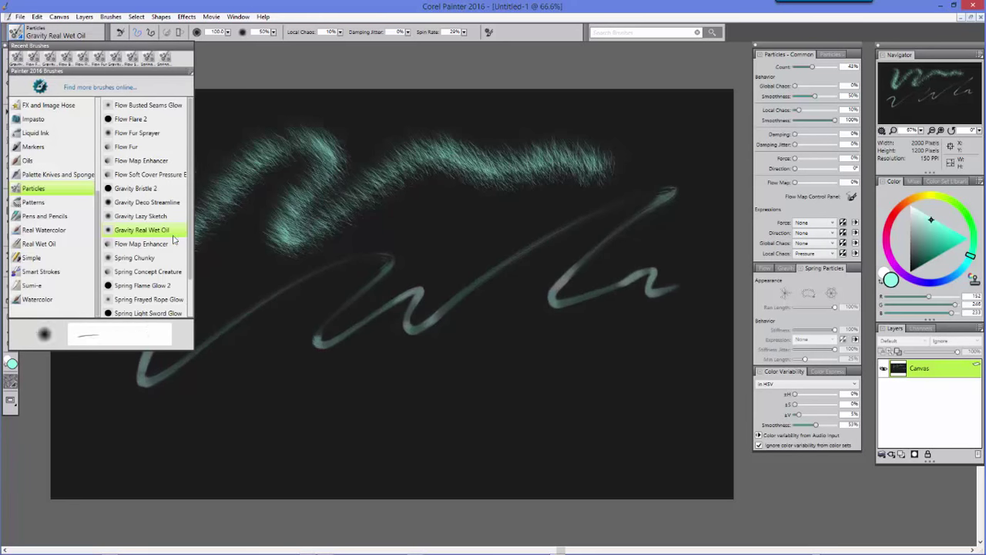
left_click_drag(191, 255, 190, 266)
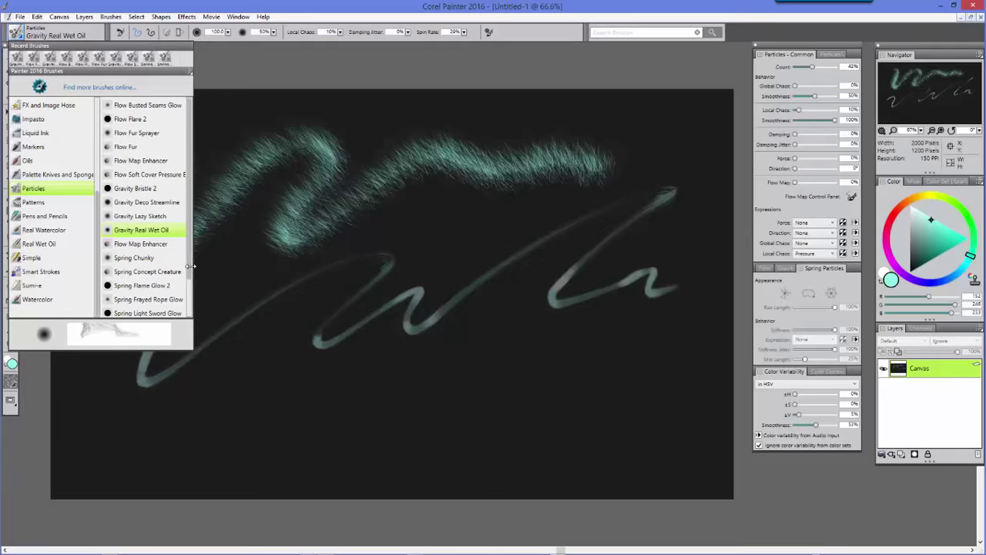
scroll(166, 285, "down", 1)
scroll(161, 296, "down", 2)
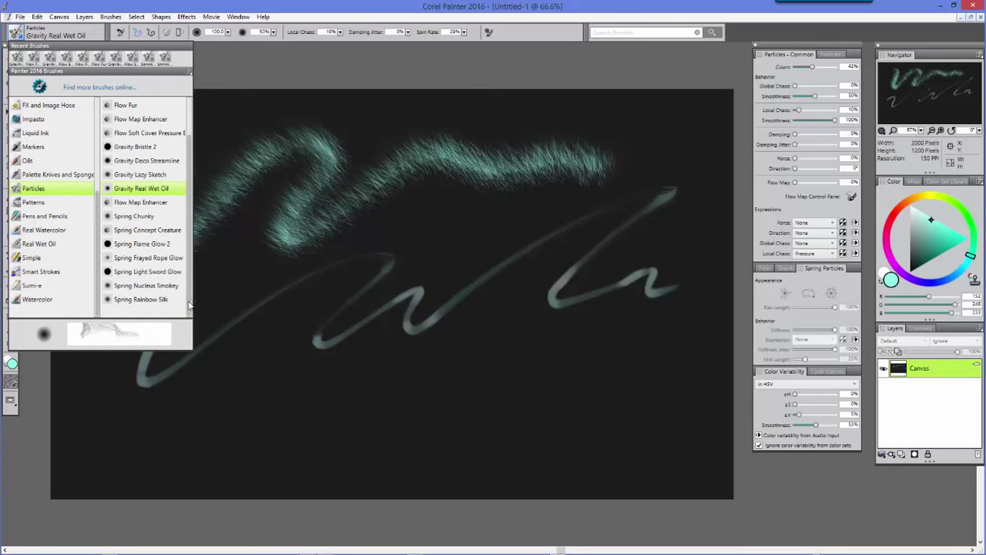
- Paint a wispy Spring Nucleus Smokey stroke along the bottom of the canvas
left_click(151, 285)
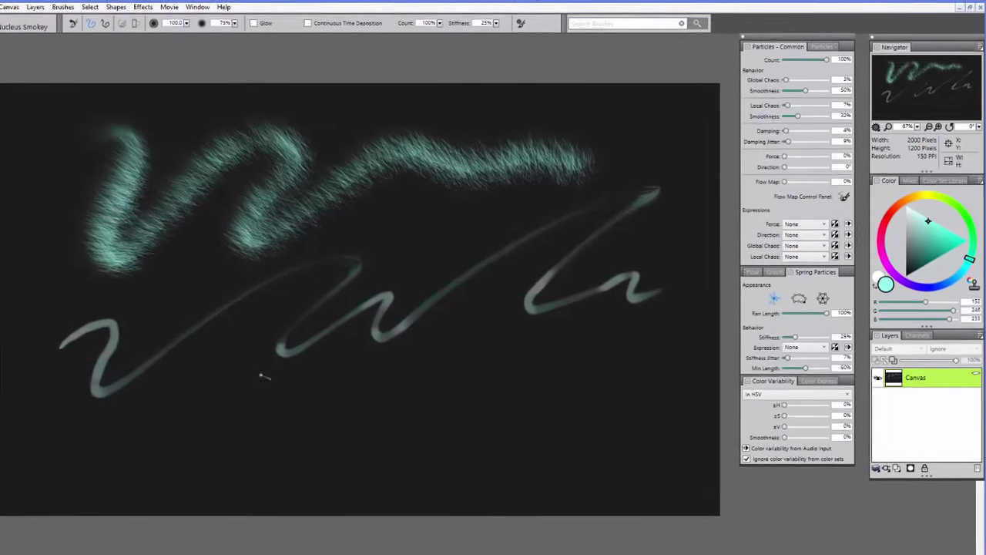
left_click_drag(115, 470, 336, 414)
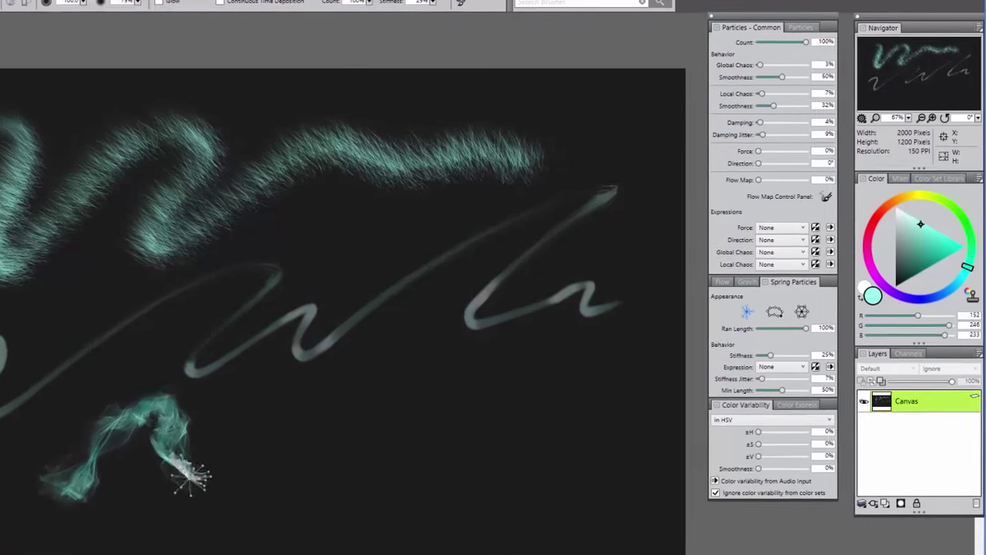
left_click_drag(255, 442, 606, 403)
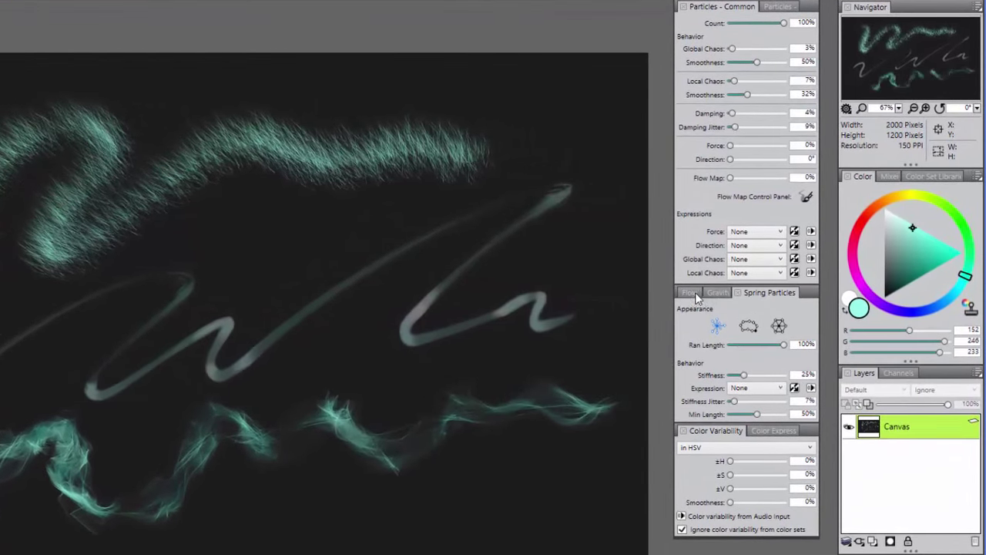
- Compare the Flow, Gravity and Spring Particles settings panels
left_click(692, 291)
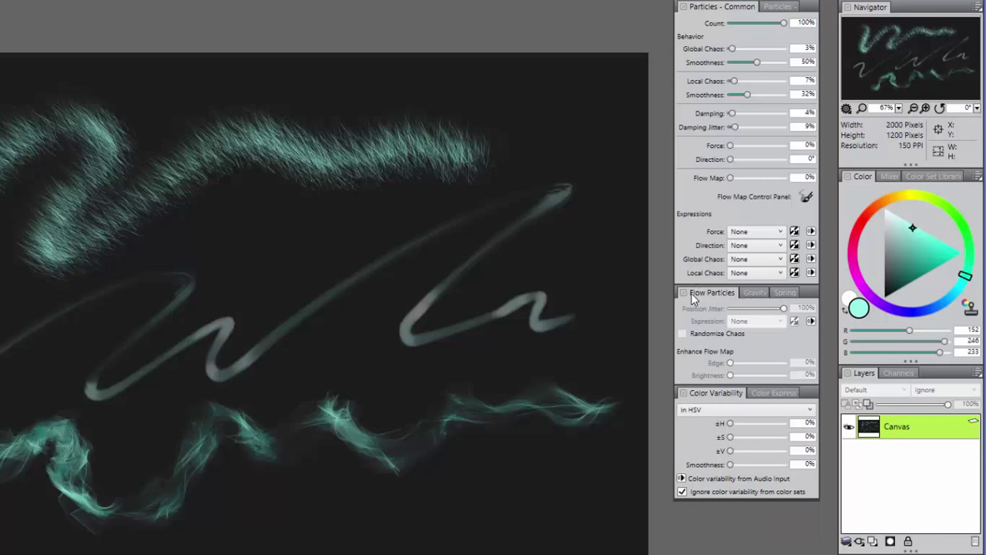
left_click(752, 294)
left_click(786, 293)
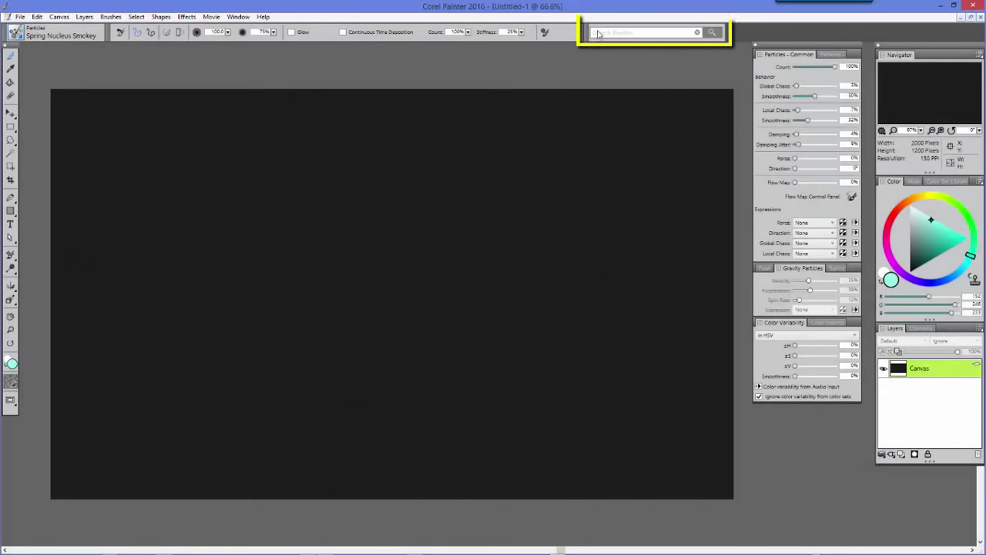
- Find Particle Gravity Jagged Light Pen via a 'Gravity' search and paint a glowing diagonal stroke
left_click(597, 32)
type("Gravity")
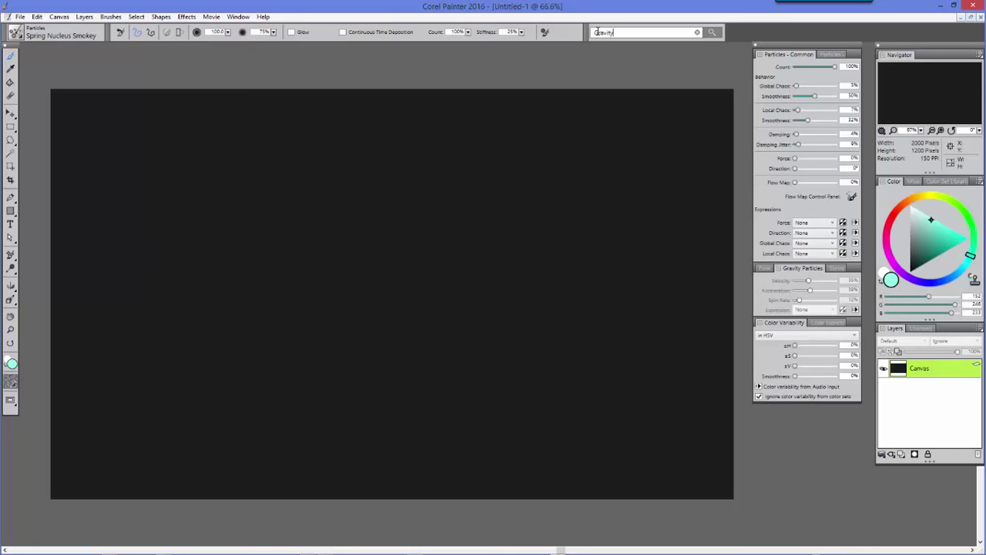
left_click(712, 33)
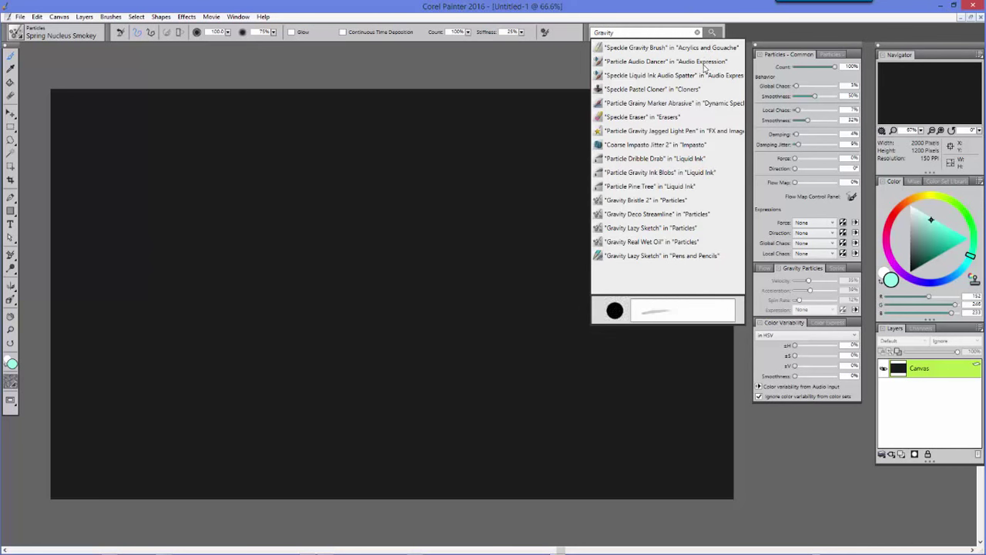
mouse_move(673, 130)
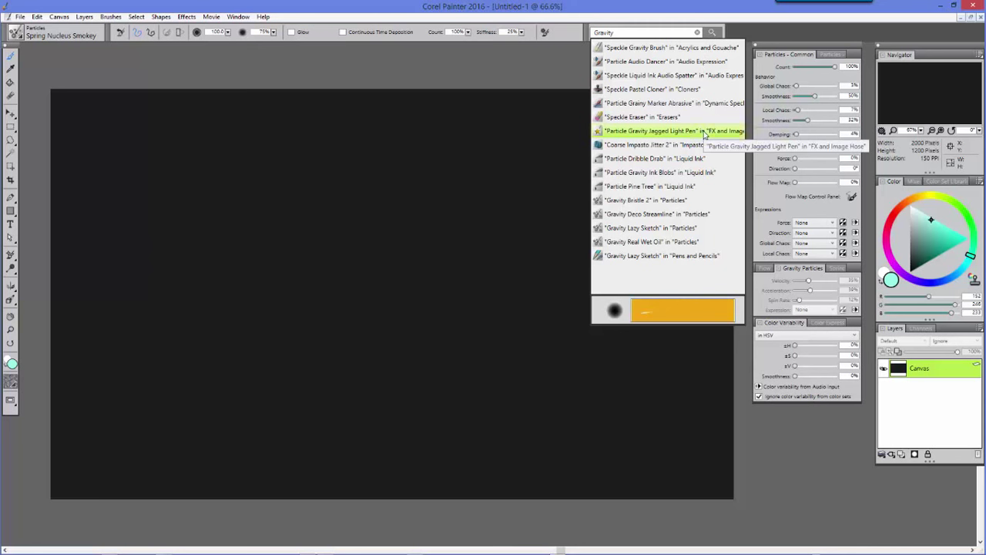
left_click(703, 135)
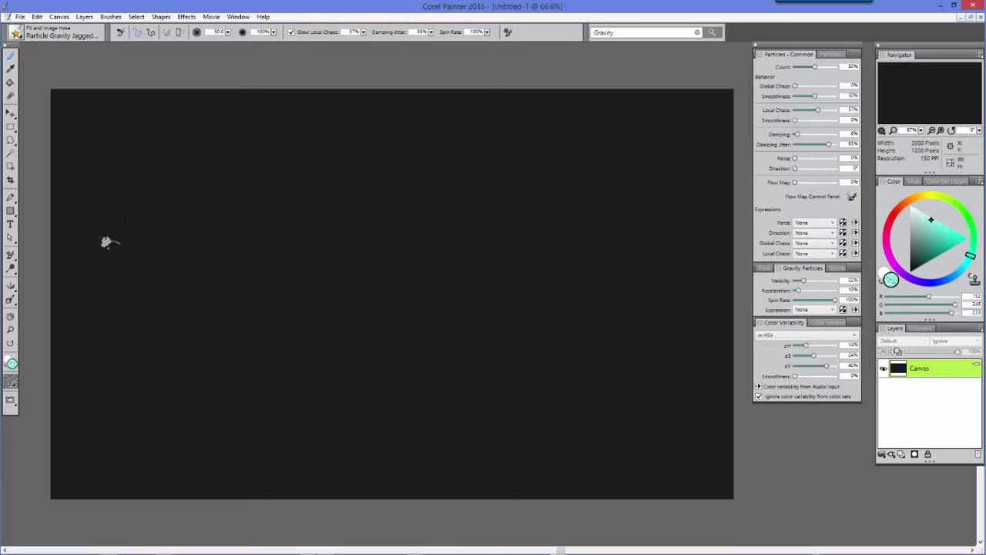
mouse_move(108, 242)
left_mouse_down()
mouse_move(206, 166)
mouse_move(273, 133)
left_mouse_up()
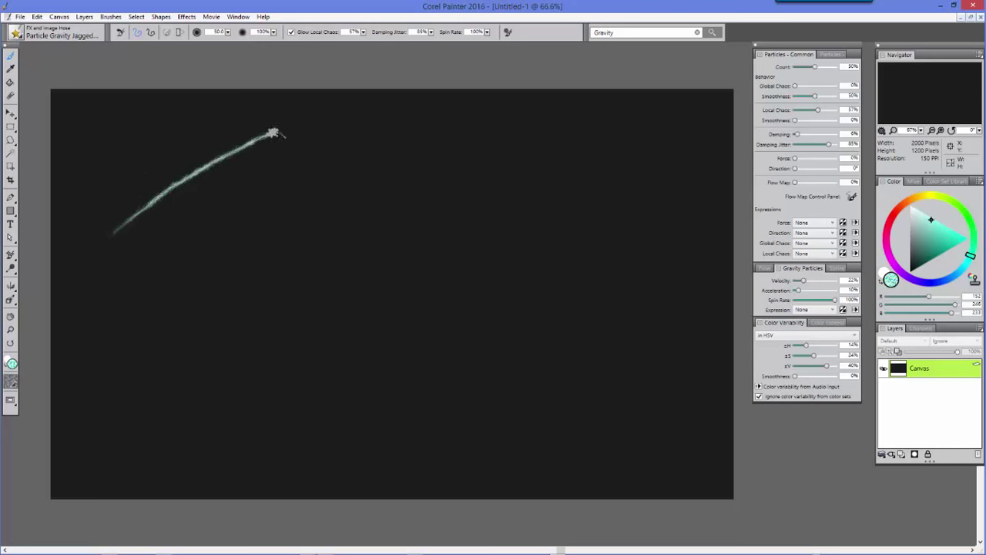
- Enlarge the brush and paint several more glowing diagonal and horizontal strokes
left_click_drag(227, 33, 254, 39)
left_click(216, 55)
mouse_move(134, 270)
left_mouse_down()
mouse_move(182, 227)
mouse_move(289, 164)
left_mouse_up()
left_click_drag(158, 314, 339, 183)
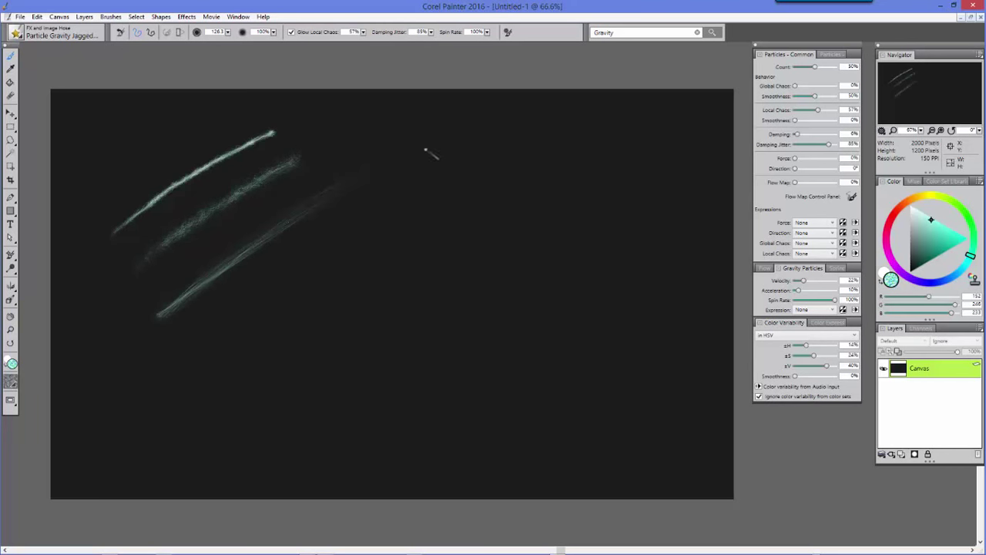
left_click_drag(395, 150, 530, 141)
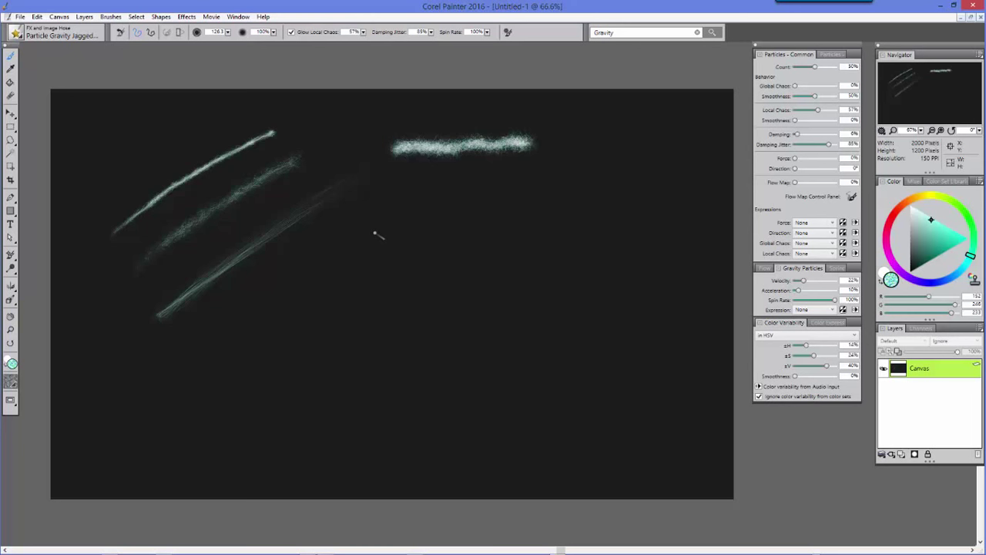
left_click_drag(375, 232, 501, 174)
- Paint strokes at the right and bottom, ending in a bright radiating starburst
left_click_drag(436, 243, 594, 165)
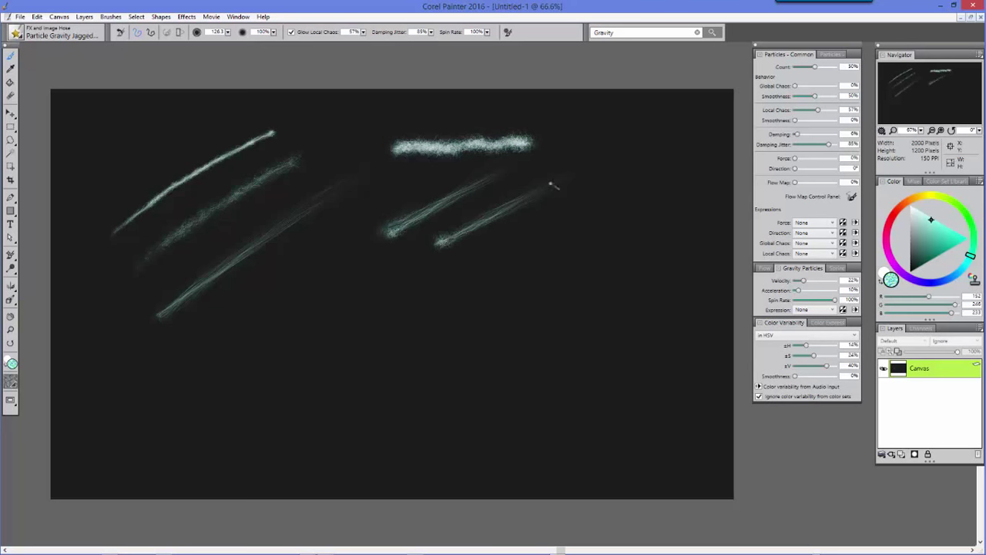
left_click_drag(495, 203, 570, 171)
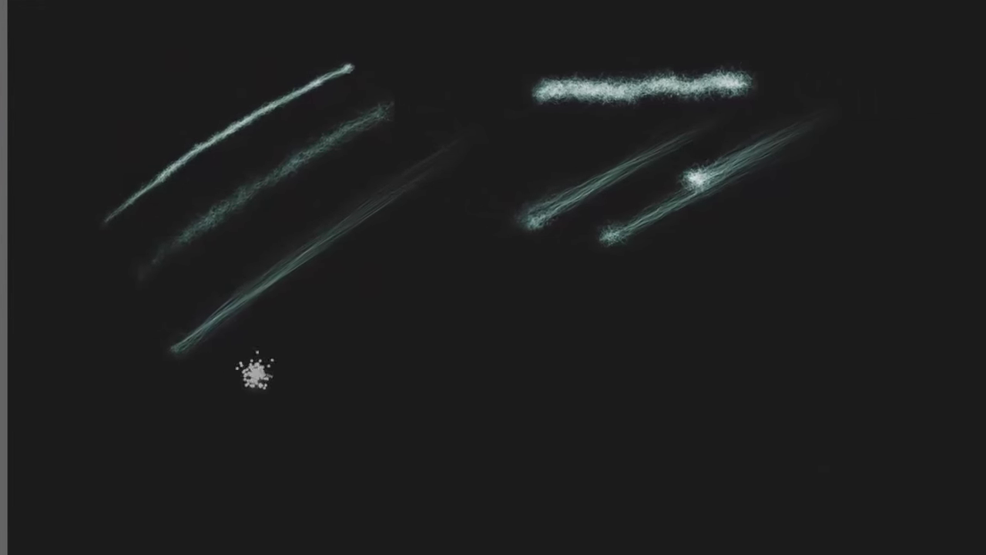
mouse_move(266, 393)
left_mouse_down()
mouse_move(301, 363)
mouse_move(339, 393)
mouse_move(493, 339)
left_mouse_up()
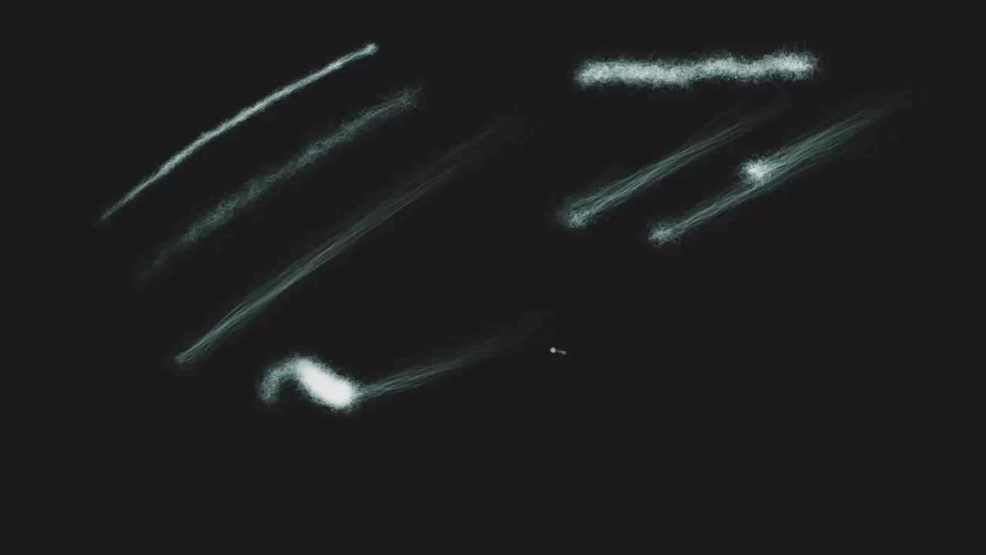
mouse_move(526, 370)
left_mouse_down()
mouse_move(545, 352)
mouse_move(528, 342)
mouse_move(539, 300)
left_mouse_up()
mouse_move(539, 354)
left_mouse_down()
mouse_move(553, 373)
mouse_move(667, 314)
mouse_move(747, 243)
left_mouse_up()
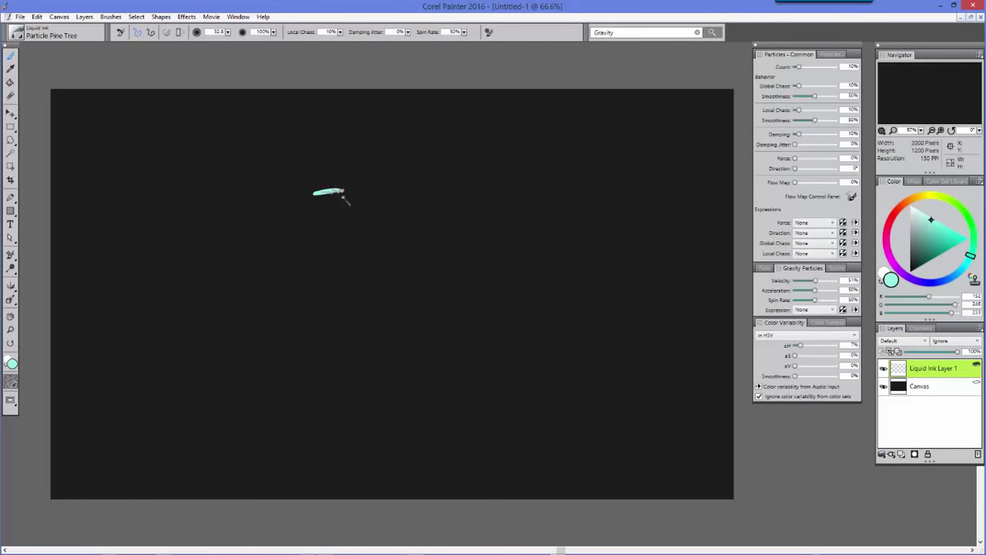
- Paint a looping 2-shaped ink stroke and three parallel diagonal ink strokes
mouse_move(344, 198)
left_mouse_down()
mouse_move(309, 230)
mouse_move(338, 217)
mouse_move(341, 239)
mouse_move(306, 269)
mouse_move(323, 293)
mouse_move(383, 313)
mouse_move(362, 382)
left_mouse_up()
left_click_drag(425, 327, 648, 205)
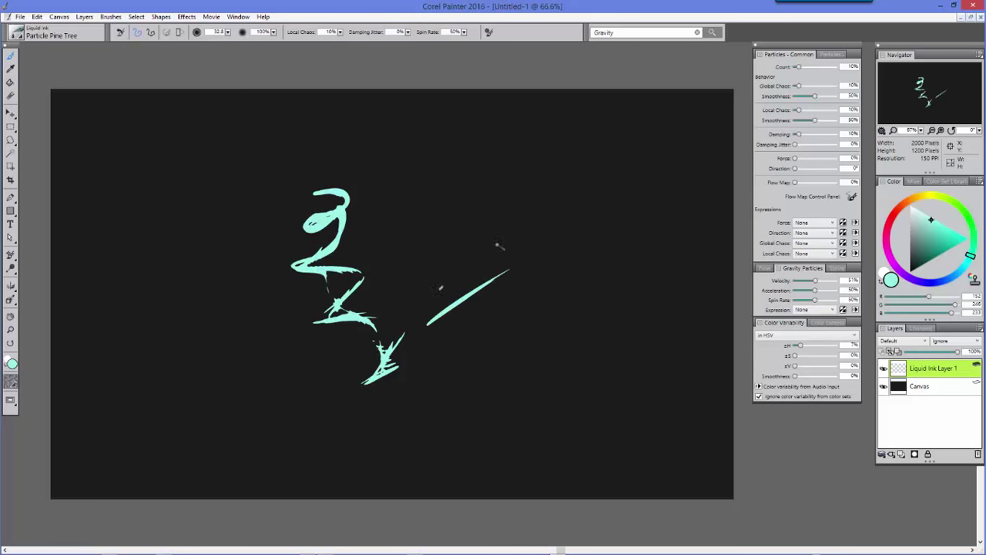
left_click_drag(440, 289, 511, 238)
left_click_drag(452, 263, 706, 150)
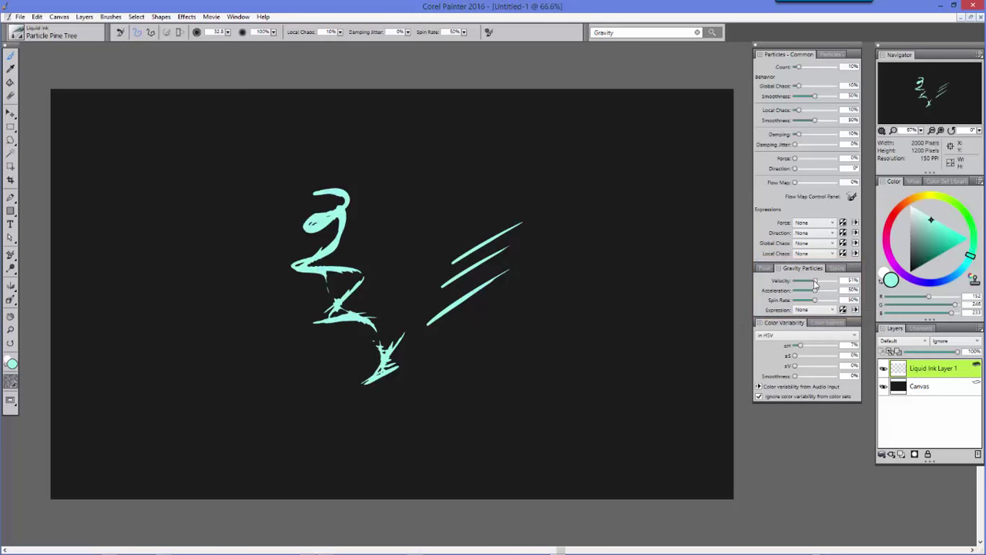
- Raise gravity velocity to 62%, acceleration and spin rate, painting cyan test strokes and a large winding stroke
left_click_drag(817, 283, 822, 285)
mouse_move(469, 150)
left_mouse_down()
mouse_move(418, 221)
mouse_move(493, 306)
mouse_move(555, 232)
mouse_move(625, 194)
left_mouse_up()
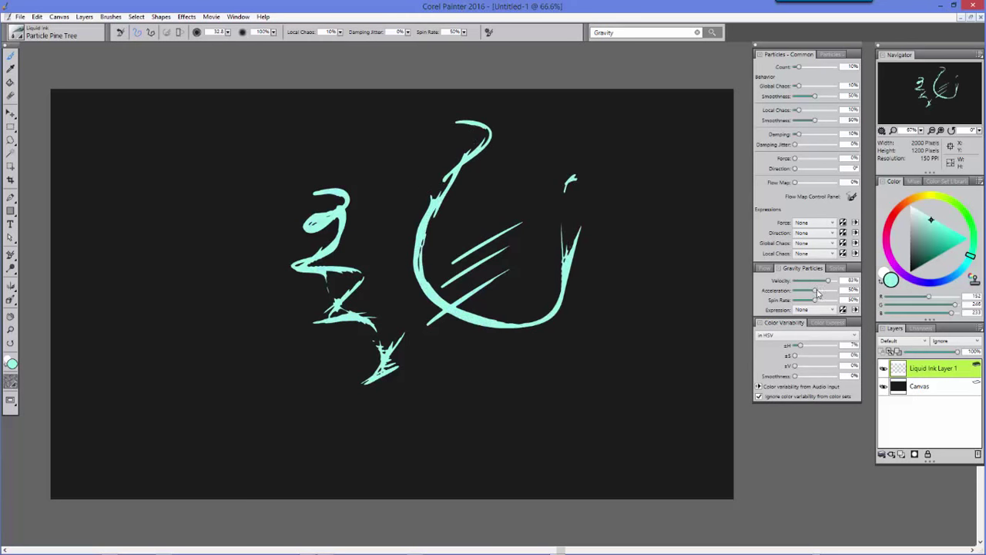
left_click_drag(817, 293, 820, 293)
mouse_move(203, 222)
left_mouse_down()
mouse_move(244, 228)
mouse_move(234, 333)
mouse_move(416, 396)
mouse_move(539, 316)
left_mouse_up()
left_click_drag(589, 377, 662, 385)
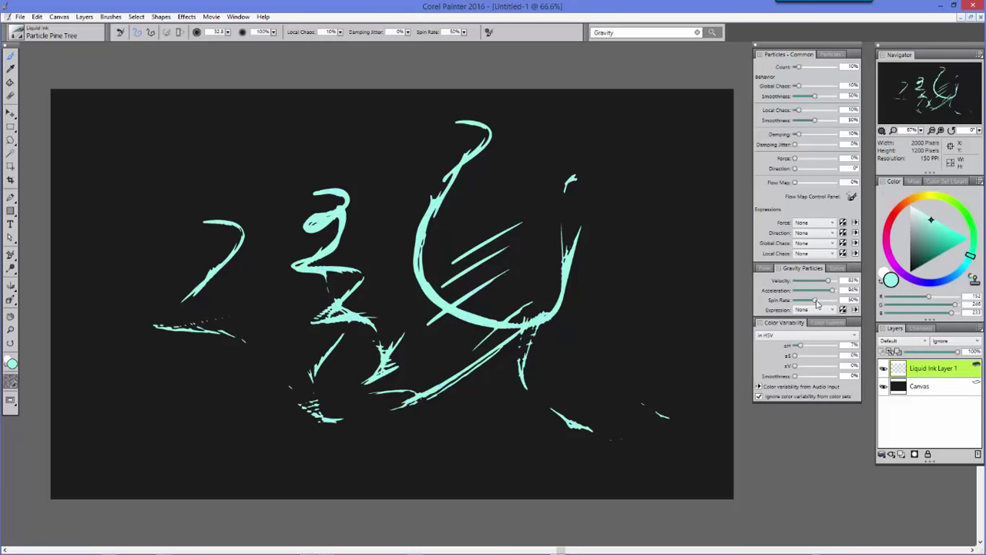
left_click_drag(816, 300, 829, 301)
mouse_move(133, 156)
left_mouse_down()
mouse_move(112, 189)
mouse_move(158, 235)
mouse_move(293, 451)
left_mouse_up()
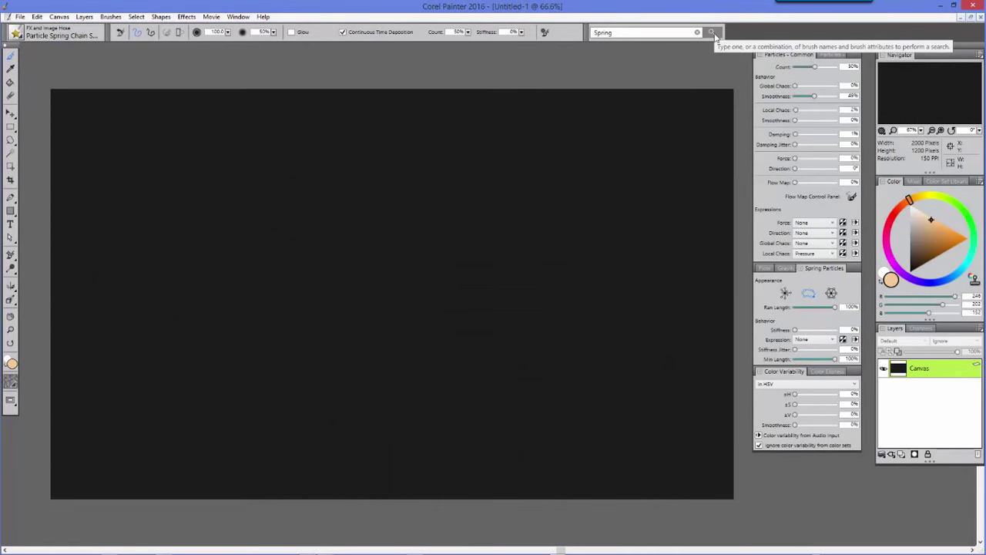
- Pick Particle Spring Chain Smokey from the Spring results and paint a long wavy peach stroke across the top
left_click(712, 34)
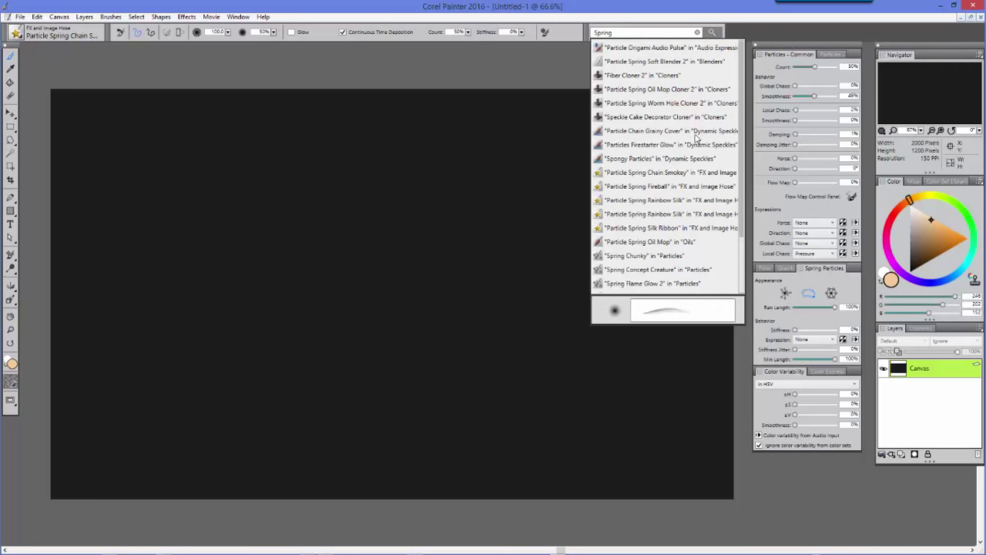
left_click(692, 174)
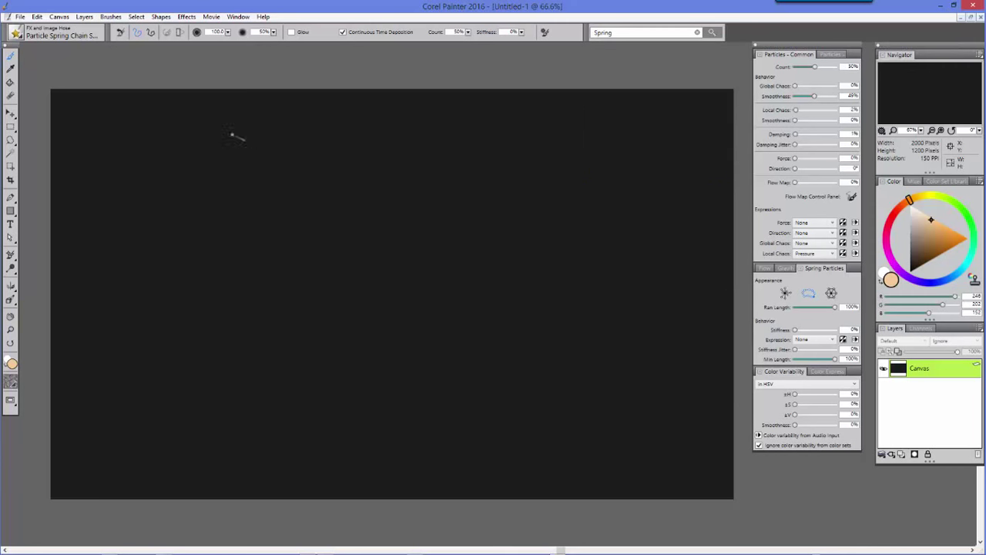
mouse_move(108, 169)
left_mouse_down()
mouse_move(136, 229)
mouse_move(387, 187)
left_mouse_up()
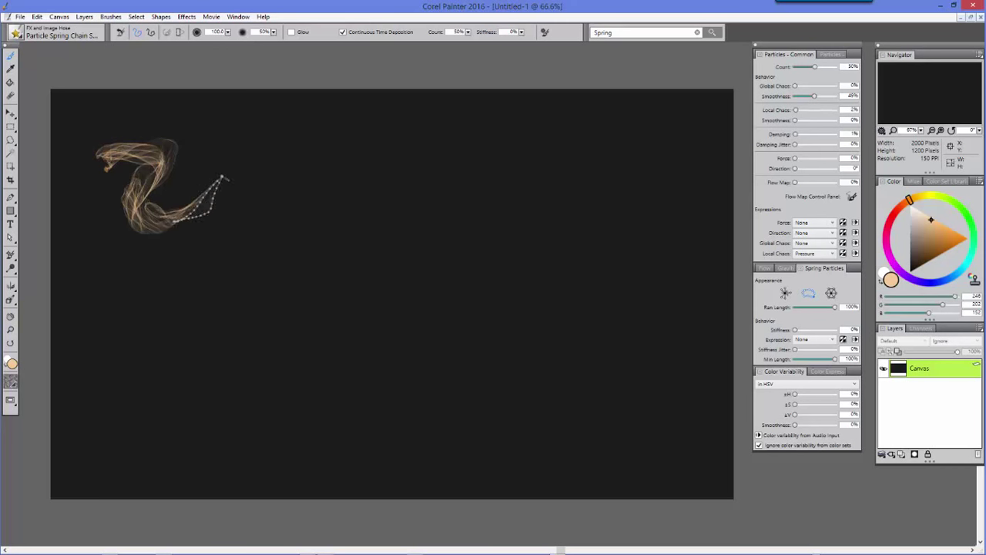
mouse_move(459, 157)
left_mouse_down()
mouse_move(527, 116)
mouse_move(303, 140)
left_mouse_up()
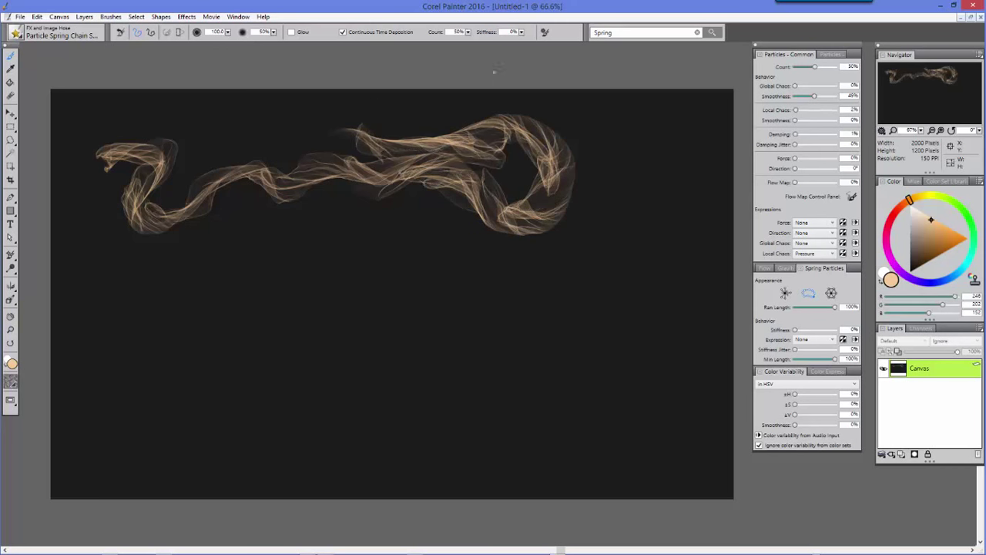
left_click(710, 34)
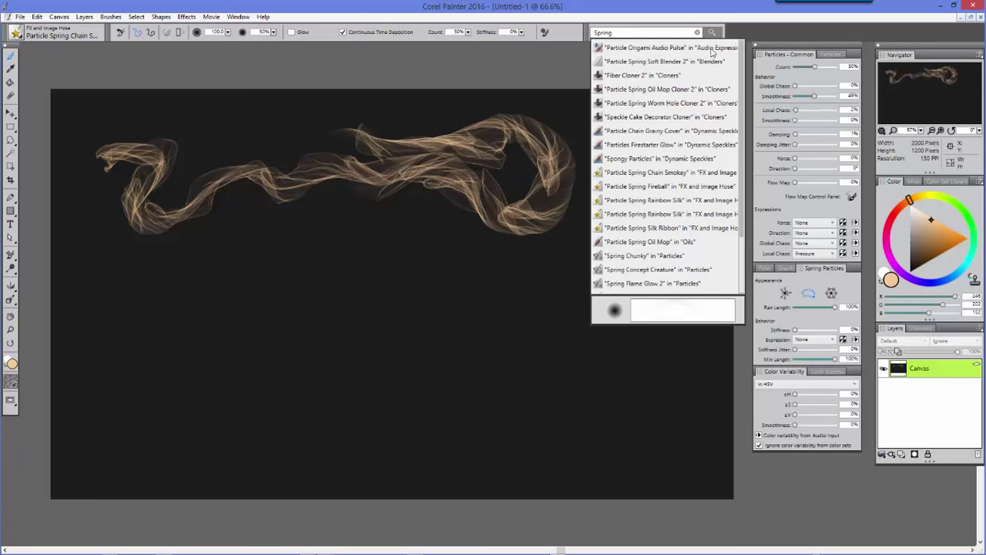
- Paint a chunky peach Spring Chunky stroke below the smoky one, then select Spring Rainbow Silk
left_click(644, 256)
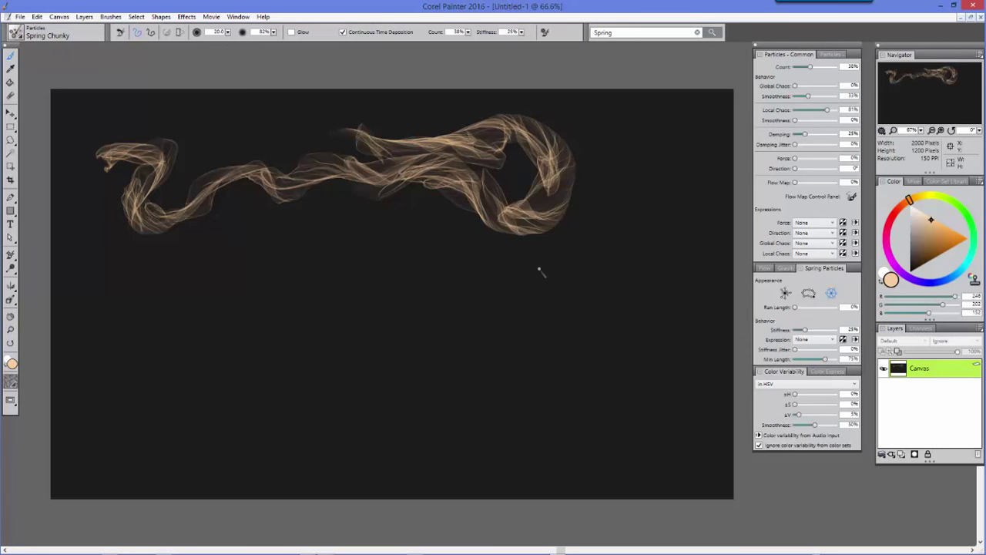
mouse_move(126, 304)
left_mouse_down()
mouse_move(149, 287)
mouse_move(245, 274)
mouse_move(452, 262)
mouse_move(612, 271)
mouse_move(696, 259)
left_mouse_up()
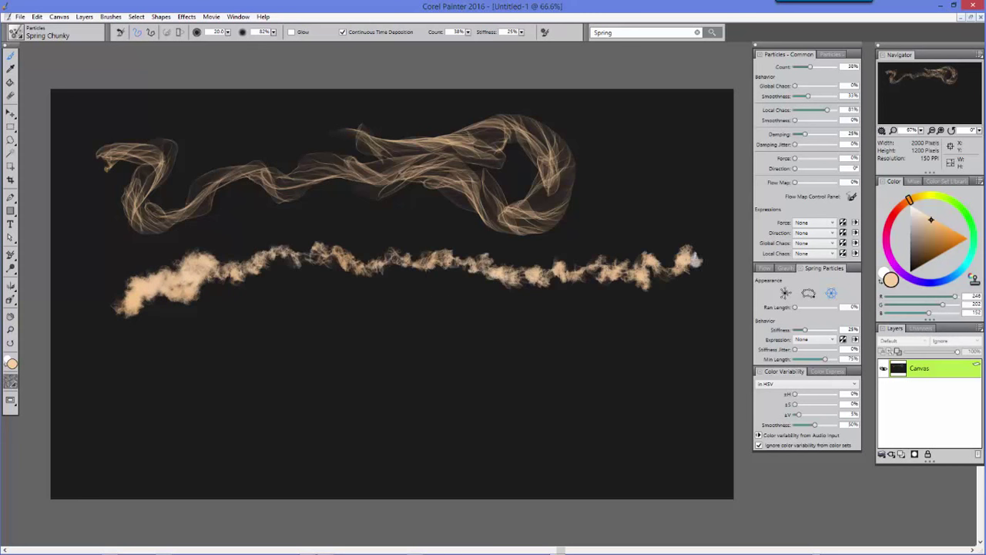
left_click(714, 35)
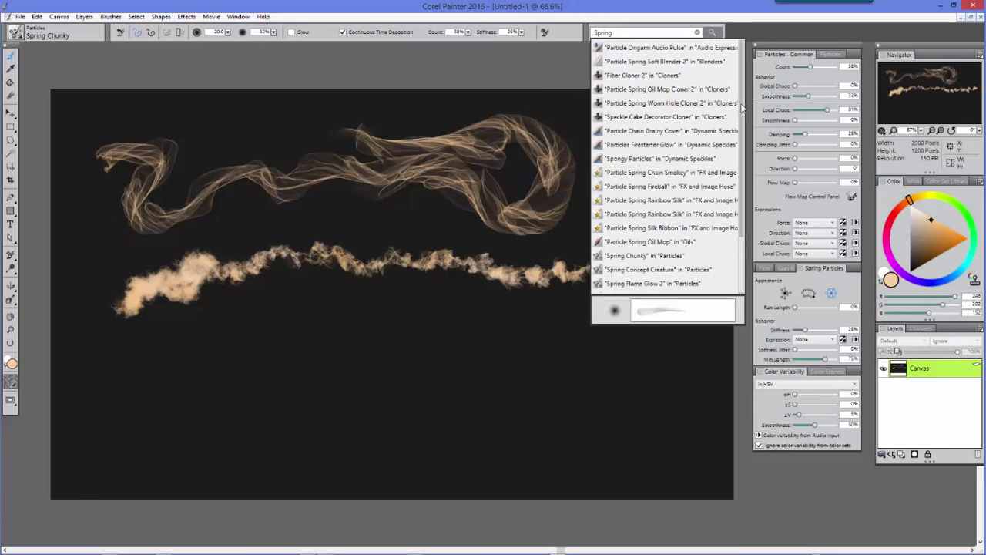
left_click_drag(743, 135, 744, 178)
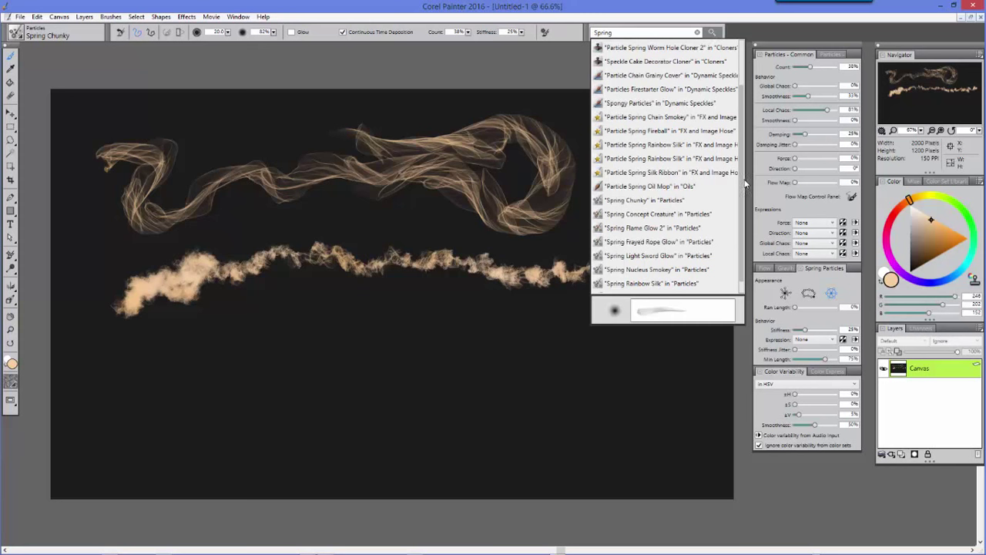
left_click(640, 283)
- Test Spring Rainbow Silk, then paint a long pink Fireball stroke across the top
mouse_move(139, 391)
left_mouse_down()
mouse_move(172, 473)
mouse_move(220, 468)
mouse_move(250, 356)
mouse_move(219, 327)
mouse_move(254, 358)
mouse_move(540, 332)
mouse_move(693, 339)
mouse_move(572, 330)
mouse_move(342, 418)
mouse_move(158, 451)
left_mouse_up()
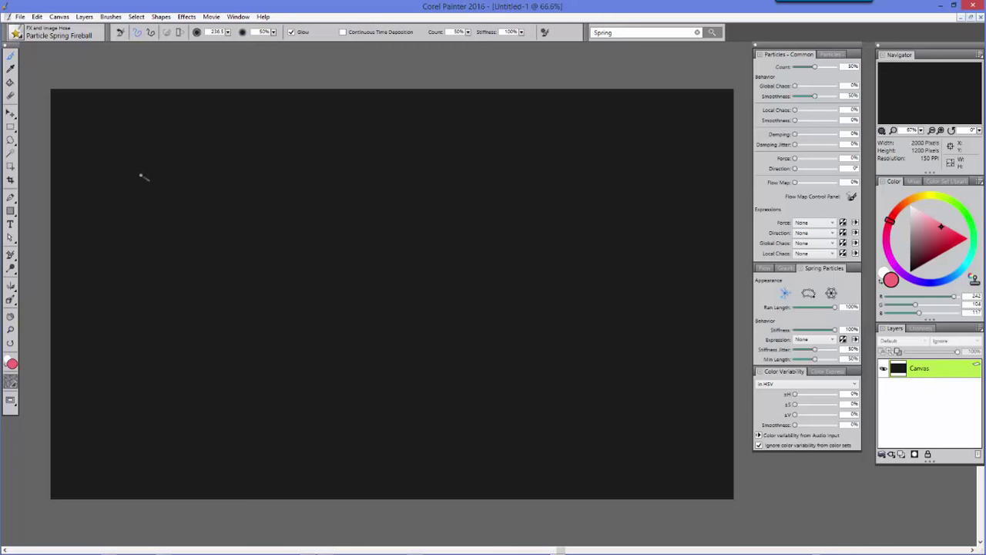
left_click_drag(144, 169, 266, 202)
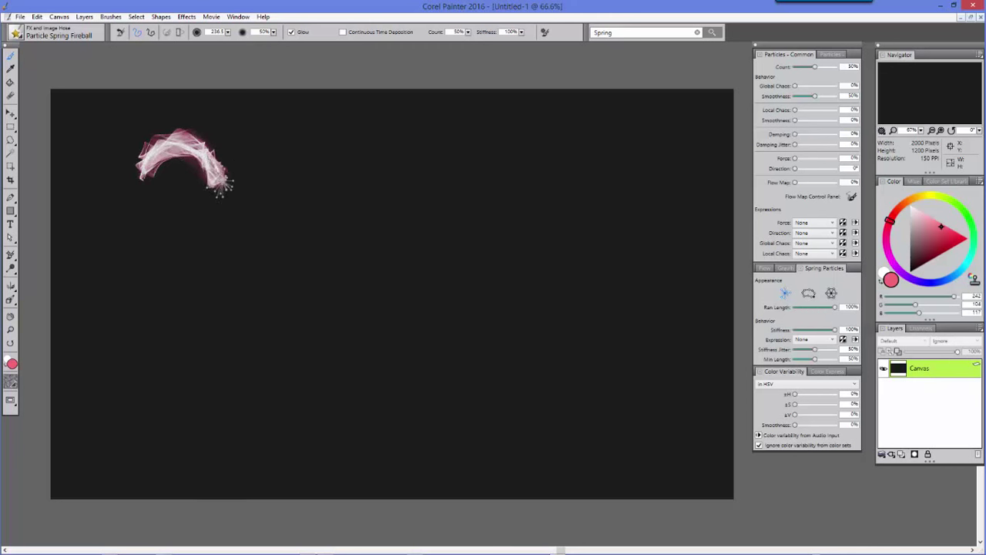
left_click_drag(265, 202, 697, 153)
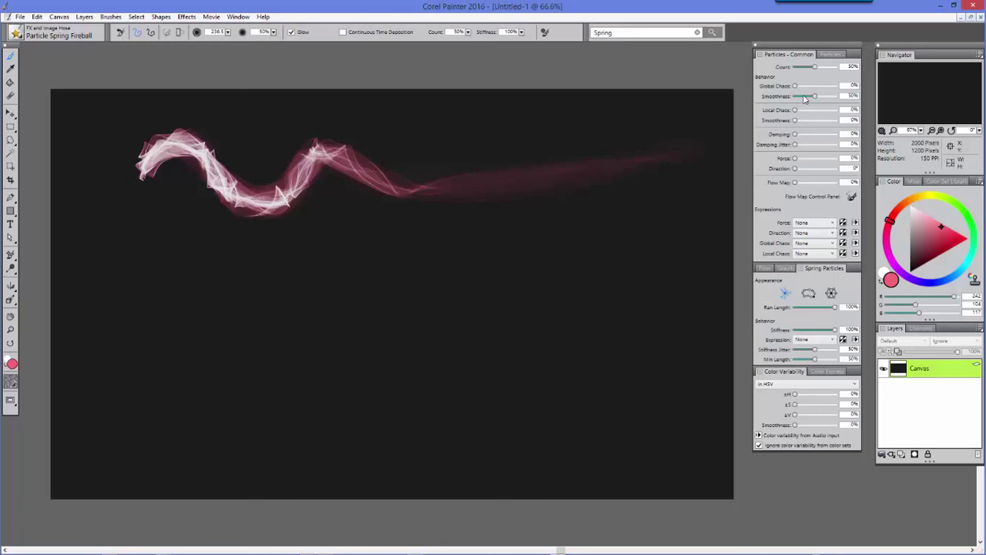
- Paint a middle stroke with Chain spring appearance and a bottom loop with Geometric appearance
left_click(809, 297)
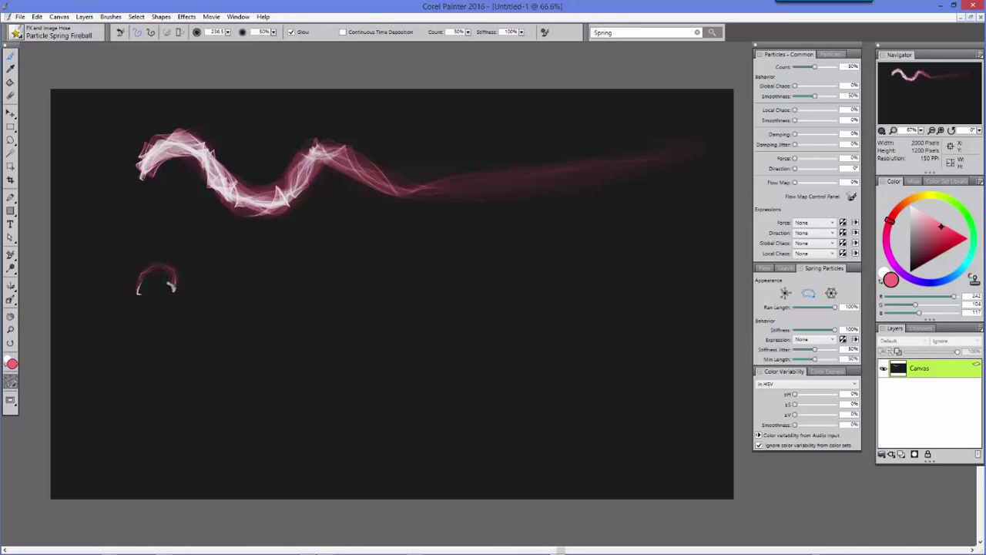
mouse_move(264, 298)
left_mouse_down()
mouse_move(605, 281)
mouse_move(670, 246)
left_mouse_up()
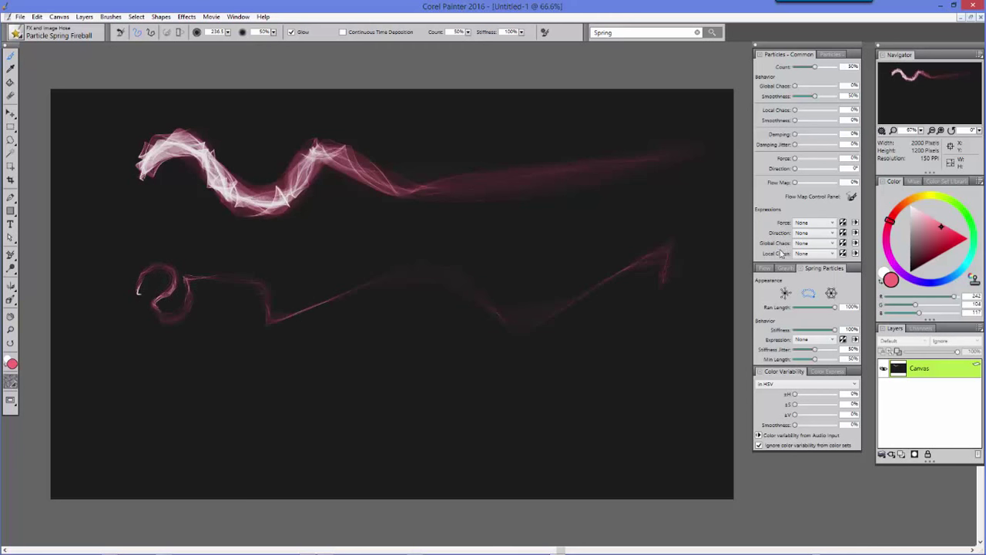
left_click(831, 294)
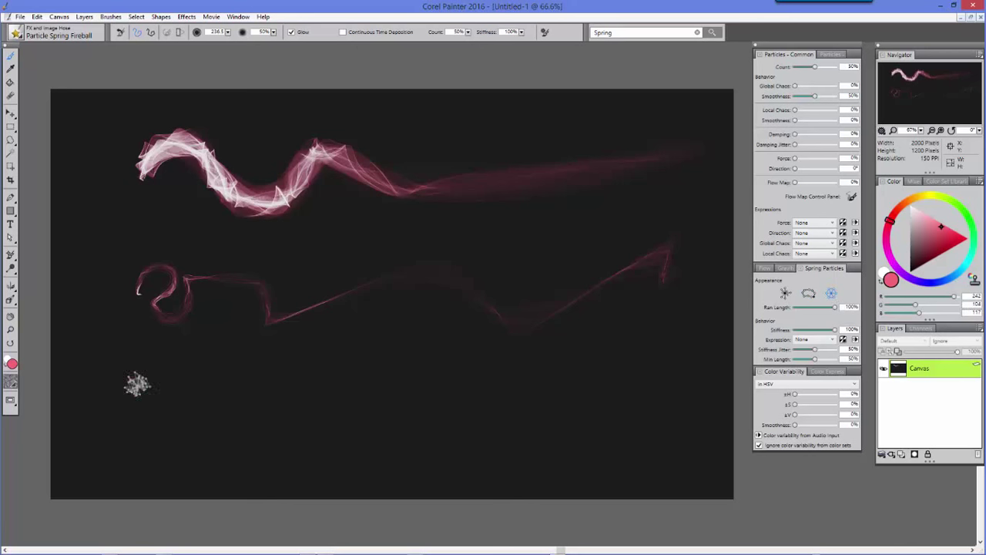
left_click_drag(138, 383, 696, 387)
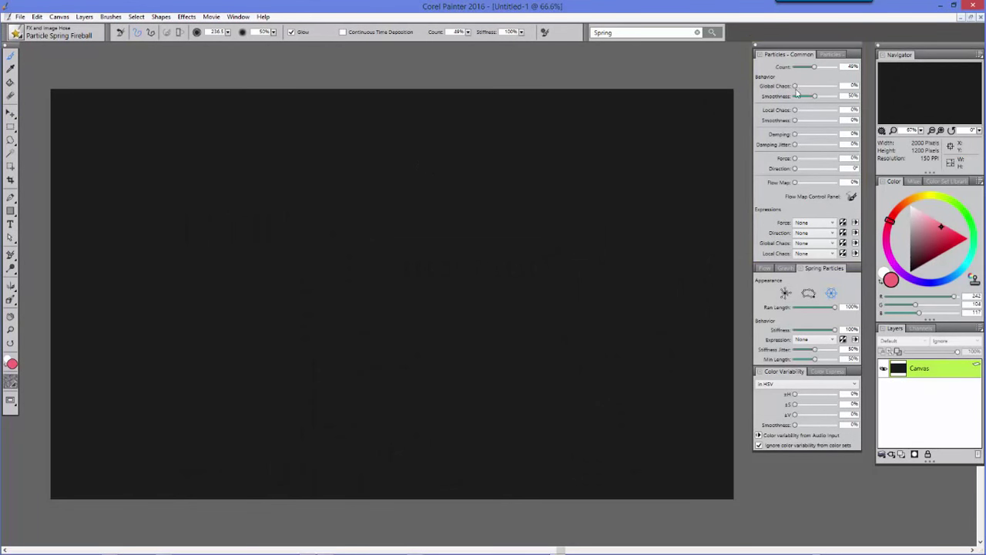
- Check the Thin Lines and Common particle settings, then paint a wavy pink stroke near the top
left_click(833, 55)
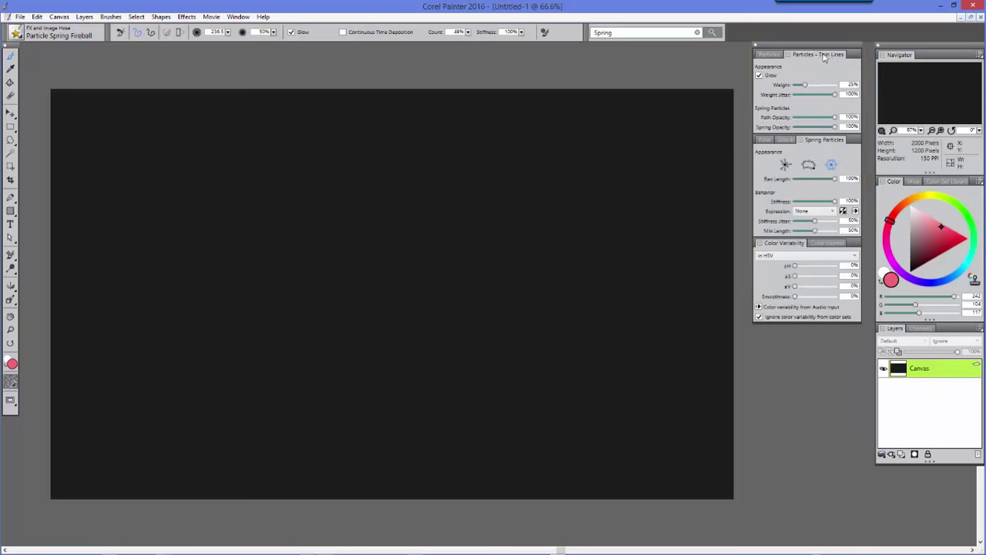
left_click(775, 56)
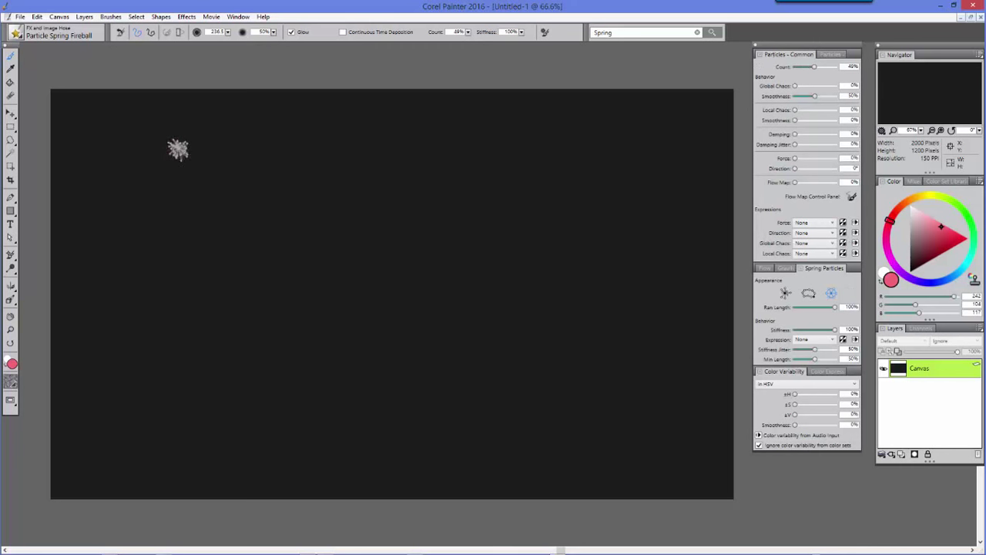
mouse_move(178, 149)
left_mouse_down()
mouse_move(312, 152)
mouse_move(420, 139)
left_mouse_up()
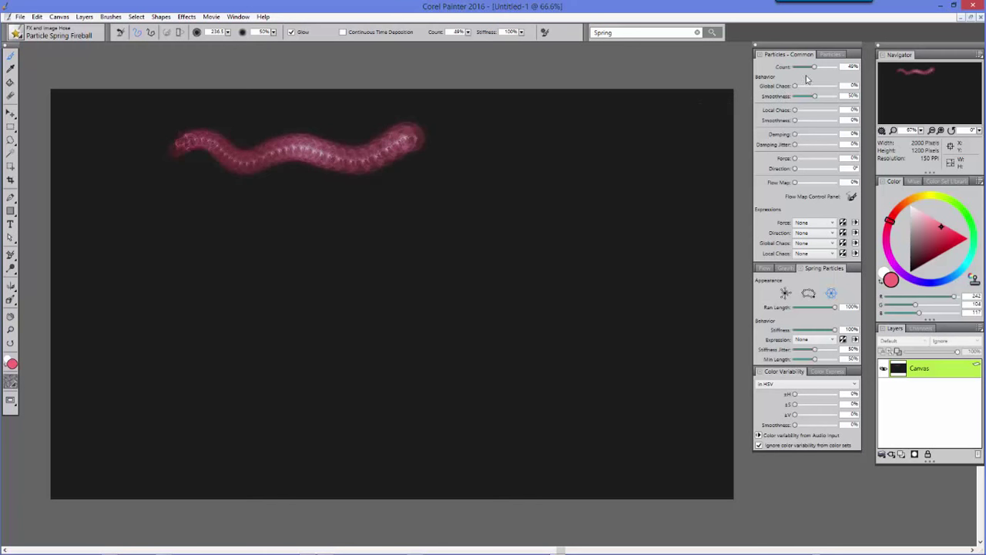
- Lower Count to 37% and raise Global Chaos, painting a test stroke after each
left_click_drag(816, 69, 810, 72)
mouse_move(179, 223)
left_mouse_down()
mouse_move(195, 212)
mouse_move(242, 238)
mouse_move(412, 213)
mouse_move(449, 195)
left_mouse_up()
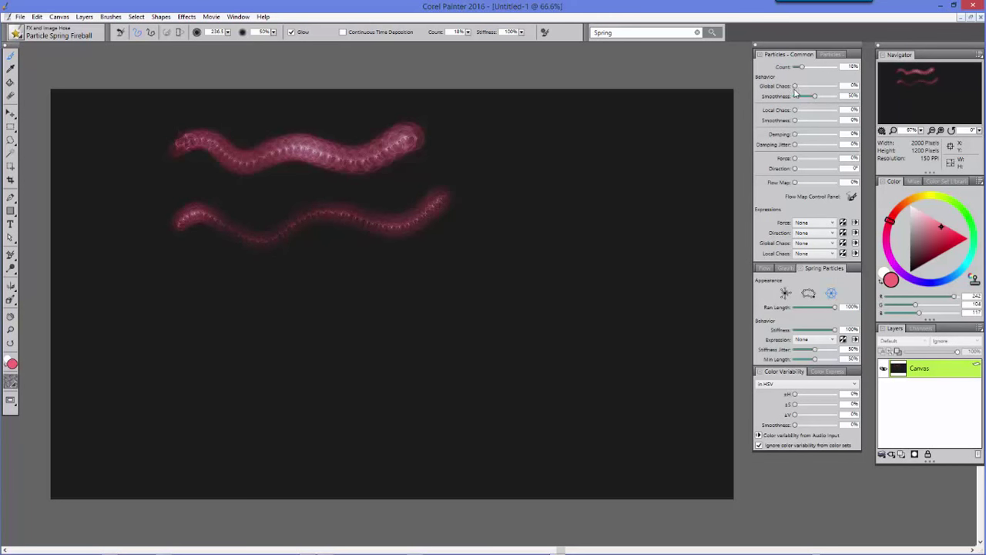
left_click_drag(796, 87, 798, 87)
mouse_move(185, 297)
left_mouse_down()
mouse_move(205, 324)
mouse_move(270, 291)
mouse_move(291, 322)
mouse_move(352, 277)
mouse_move(368, 321)
mouse_move(387, 282)
mouse_move(436, 273)
mouse_move(469, 298)
mouse_move(533, 264)
mouse_move(640, 245)
left_mouse_up()
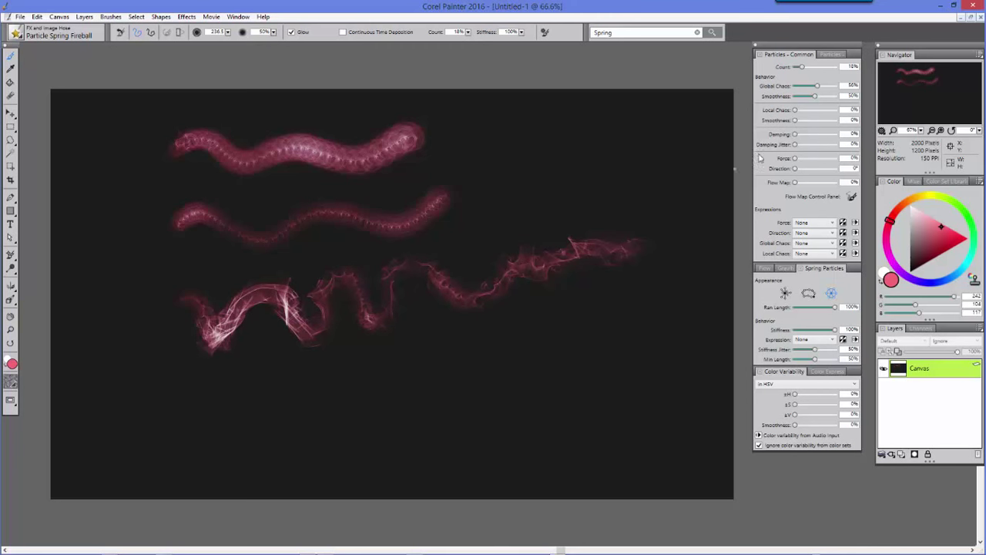
- Raise Local Chaos and Force to 49%, painting a bottom stroke and an upper-right stroke
left_click_drag(796, 111, 810, 114)
mouse_move(183, 405)
left_mouse_down()
mouse_move(221, 392)
mouse_move(253, 440)
mouse_move(308, 402)
mouse_move(356, 400)
mouse_move(396, 359)
mouse_move(451, 380)
mouse_move(517, 385)
mouse_move(634, 371)
left_mouse_up()
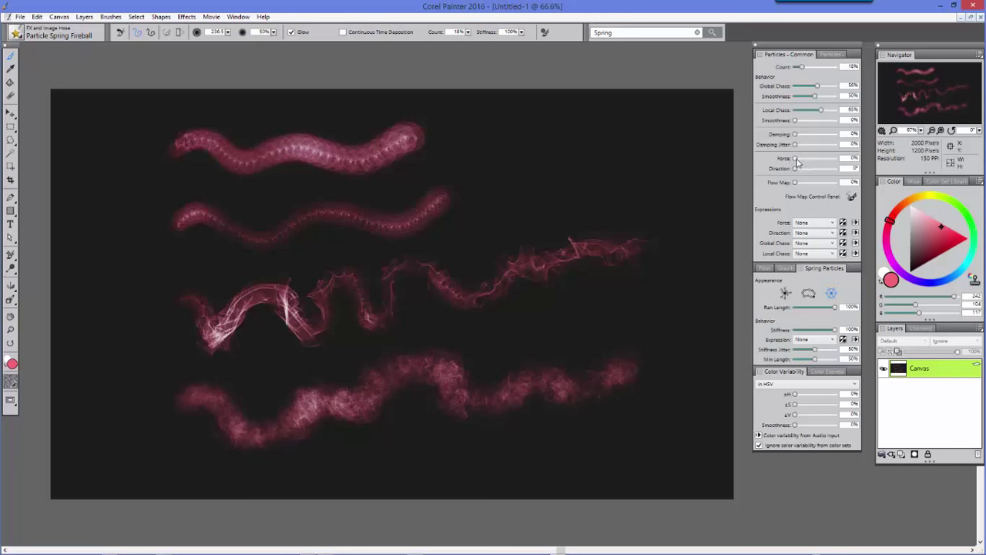
mouse_move(795, 158)
left_mouse_down()
mouse_move(813, 158)
mouse_move(805, 135)
left_mouse_up()
mouse_move(488, 143)
left_mouse_down()
mouse_move(585, 160)
mouse_move(675, 201)
left_mouse_up()
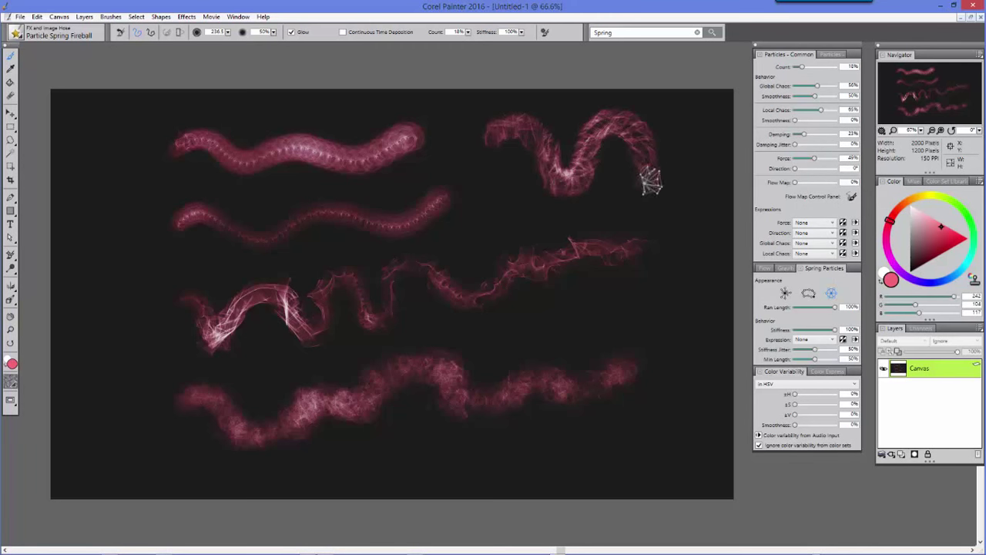
left_click_drag(676, 204, 716, 154)
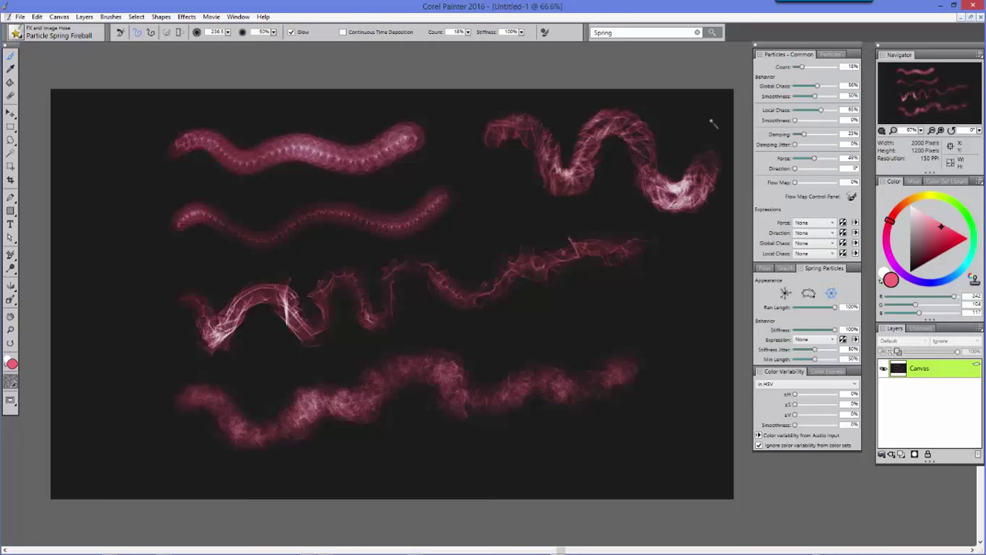
- Lower the path opacity in the Thin Lines particle settings and paint a test stroke
left_click(831, 55)
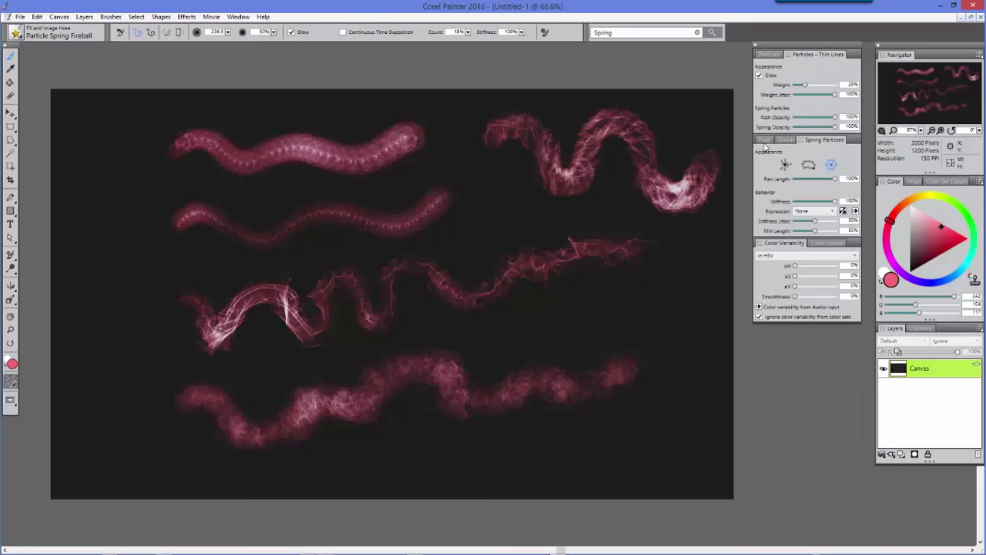
left_click(833, 119)
mouse_move(516, 322)
left_mouse_down()
mouse_move(550, 308)
mouse_move(583, 325)
mouse_move(645, 293)
mouse_move(679, 293)
left_mouse_up()
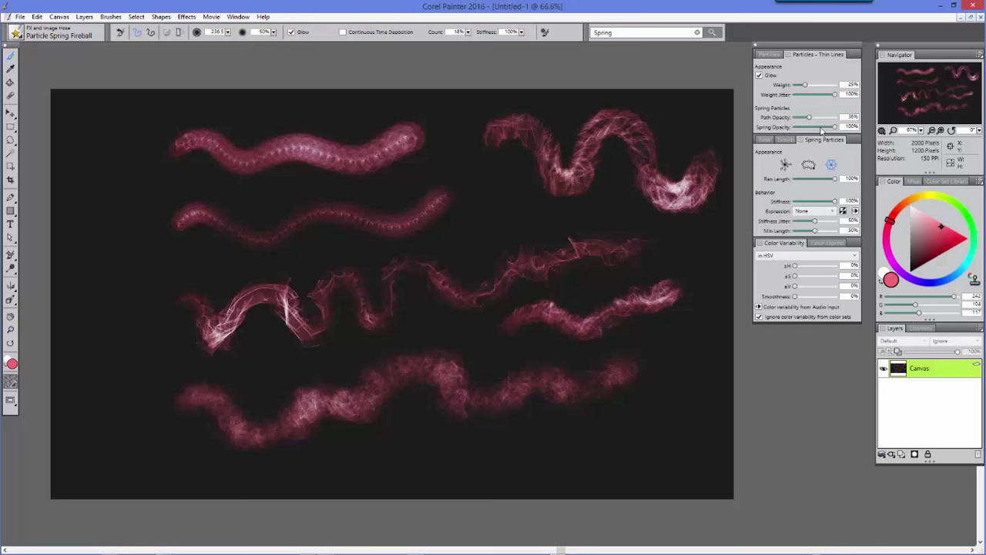
- Set spring opacity to 35% and raise stiffness jitter, painting pink strokes at the left edge and bottom
left_click_drag(836, 127, 829, 128)
left_click_drag(803, 128, 812, 132)
left_click_drag(107, 141, 131, 466)
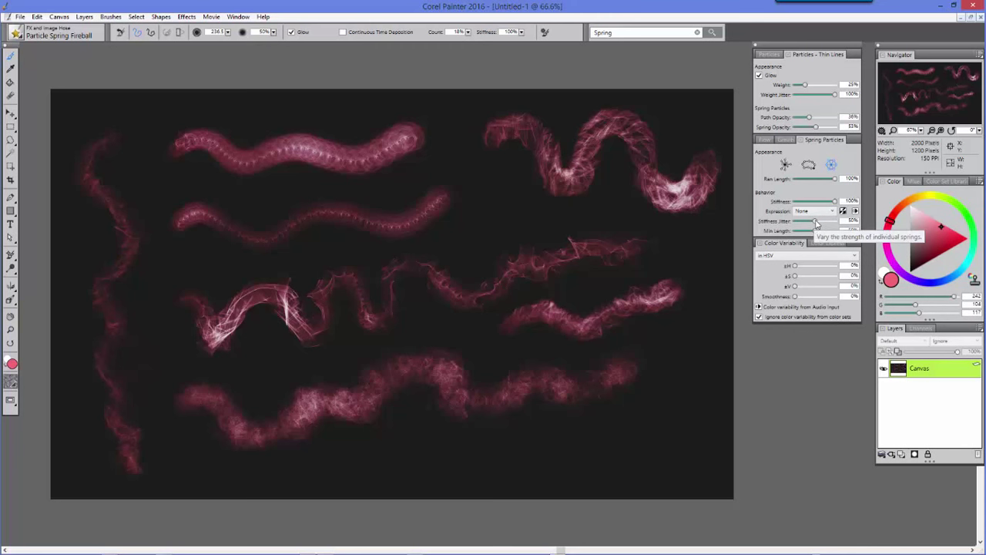
left_click_drag(815, 224, 821, 224)
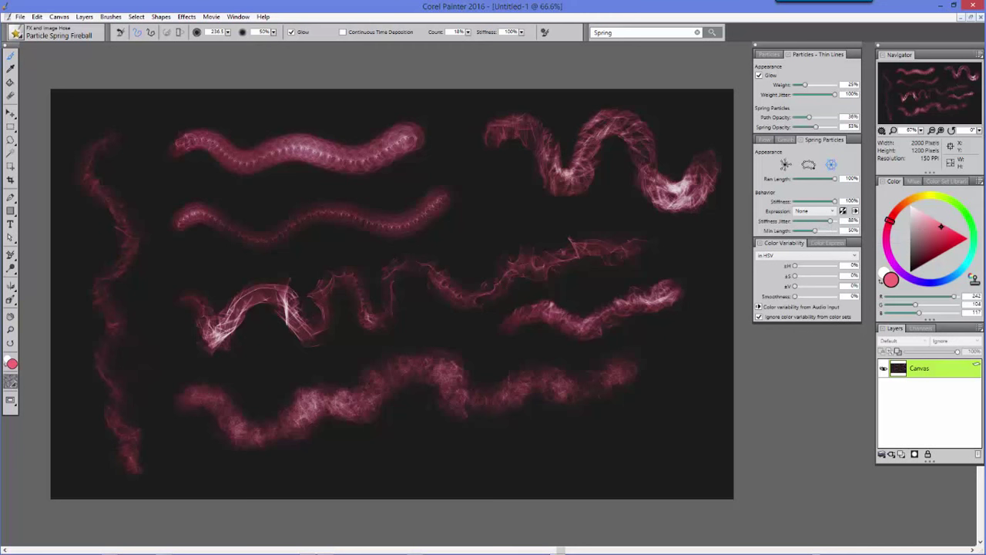
mouse_move(353, 461)
left_mouse_down()
mouse_move(490, 438)
mouse_move(528, 440)
mouse_move(532, 462)
mouse_move(595, 428)
mouse_move(612, 445)
mouse_move(632, 445)
mouse_move(663, 414)
mouse_move(698, 439)
left_mouse_up()
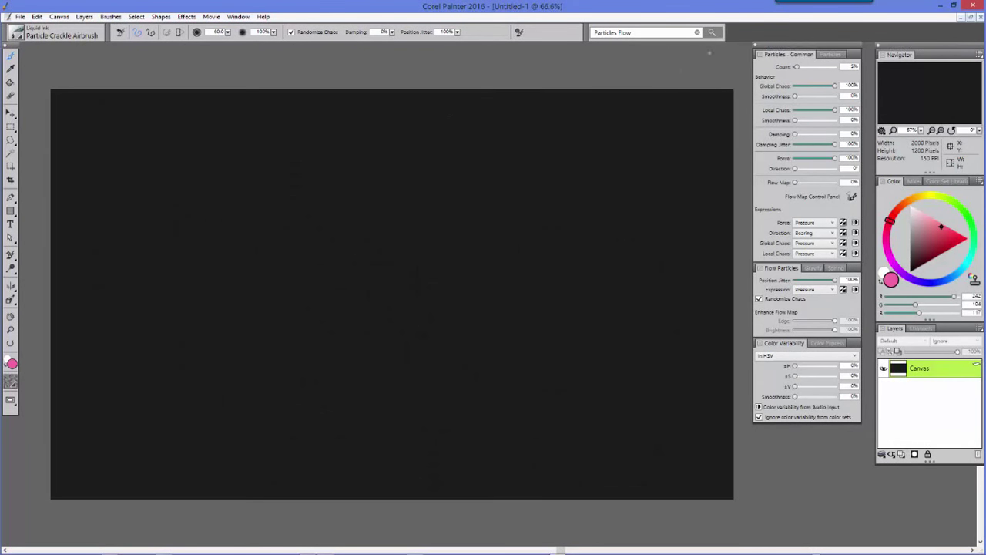
- Load Particle Flow Aurora and paint a magenta ribbon across the upper canvas
left_click(713, 34)
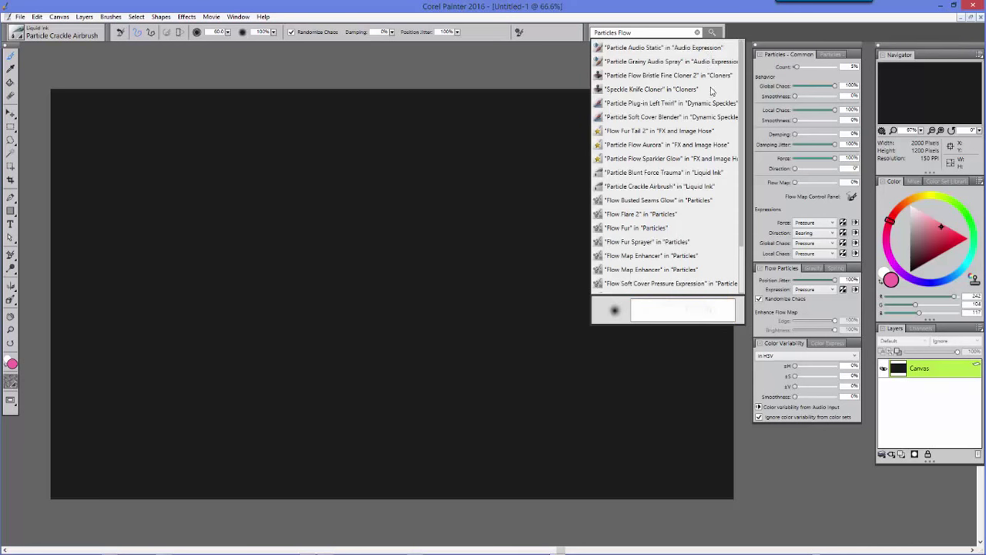
left_click(678, 144)
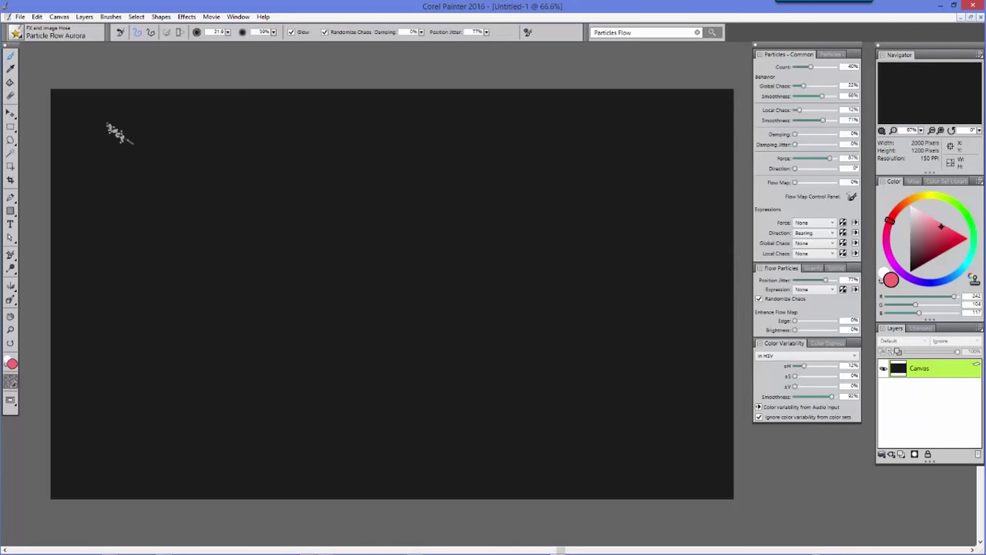
mouse_move(128, 177)
left_mouse_down()
mouse_move(136, 222)
mouse_move(194, 163)
mouse_move(220, 215)
mouse_move(271, 239)
mouse_move(381, 150)
mouse_move(418, 222)
mouse_move(676, 241)
left_mouse_up()
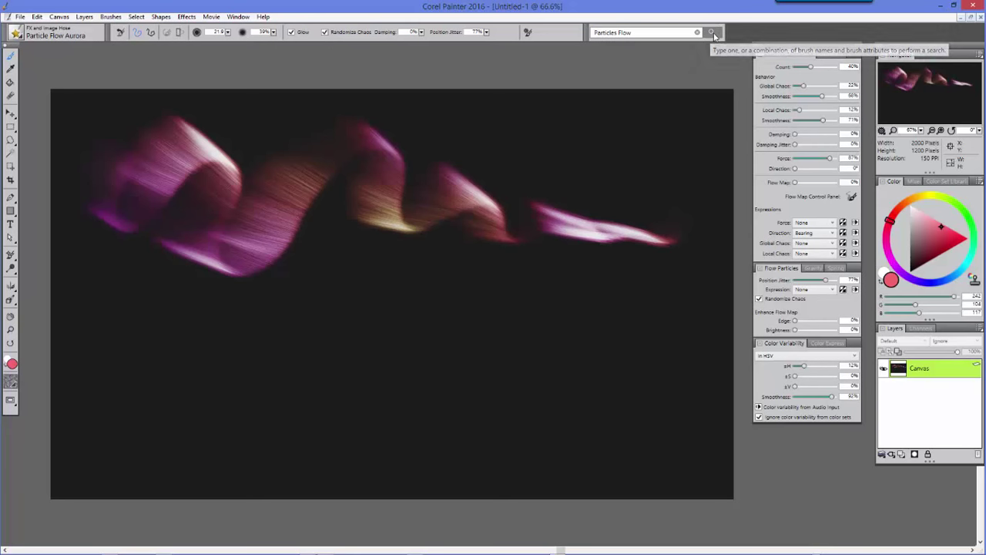
- Load Particle Flow Sparkler Glow and paint a wavy sparkle line below the aurora
left_click(712, 33)
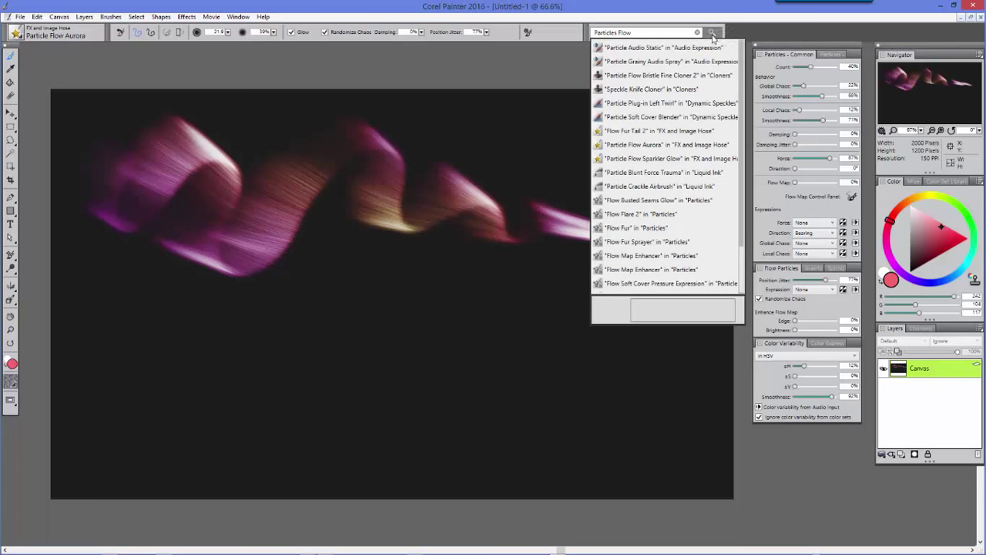
left_click(667, 159)
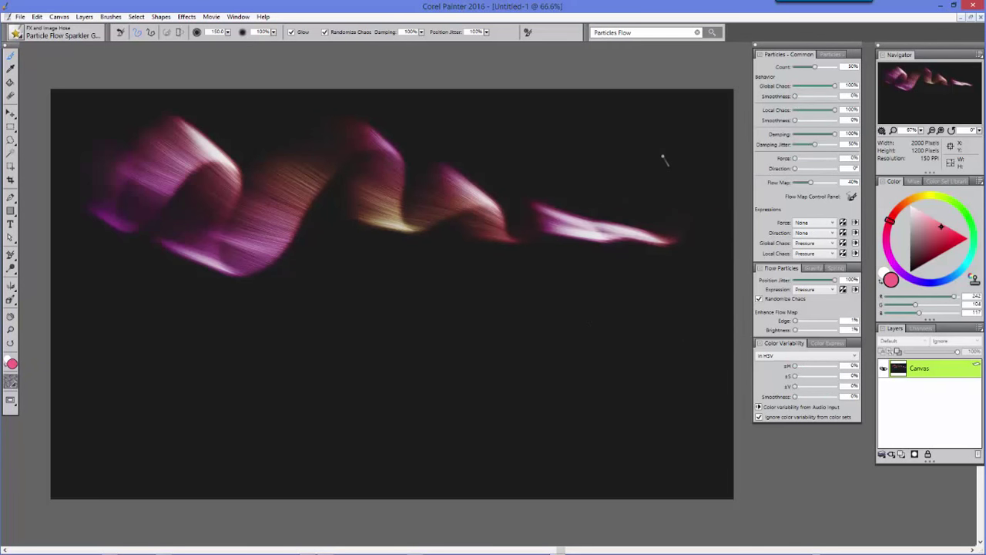
mouse_move(154, 340)
left_mouse_down()
mouse_move(297, 306)
mouse_move(330, 326)
mouse_move(473, 331)
mouse_move(667, 282)
left_mouse_up()
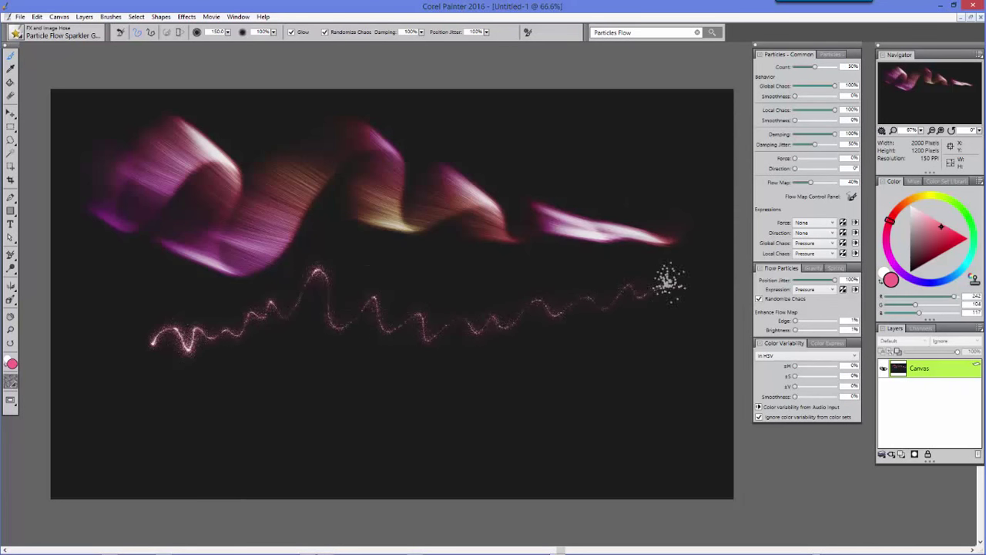
- Switch to Particle Crackle Airbrush and paint pink crackle strokes along the bottom
left_click(711, 33)
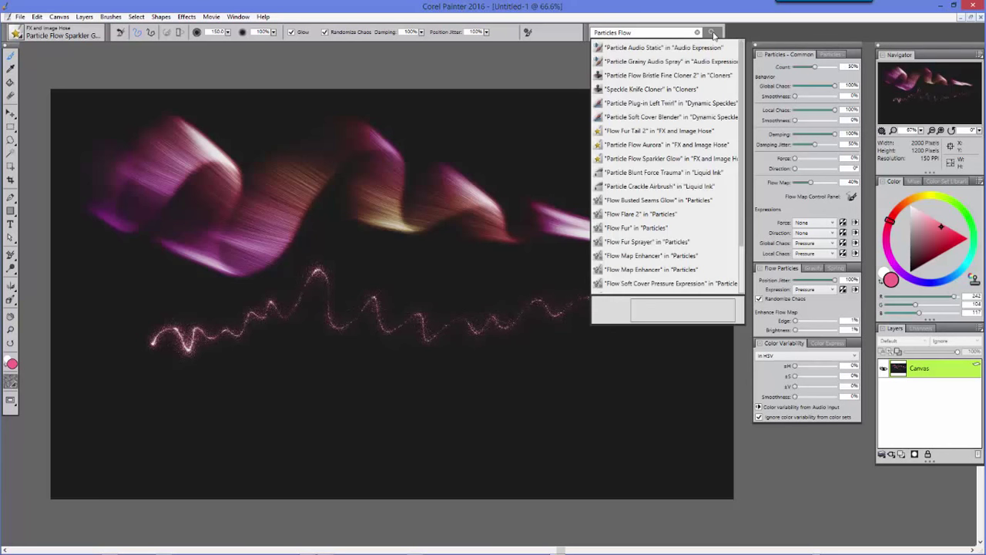
left_click(657, 190)
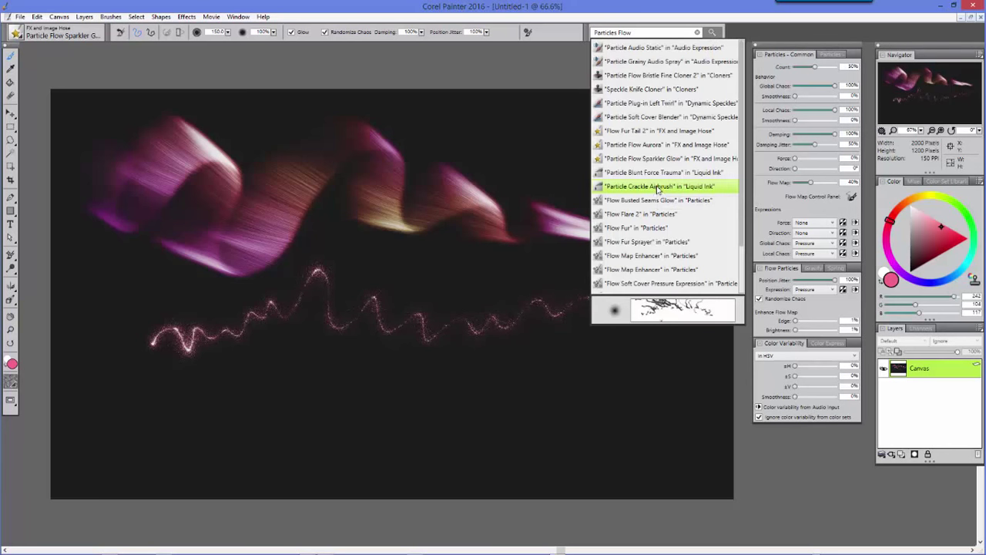
left_click(659, 186)
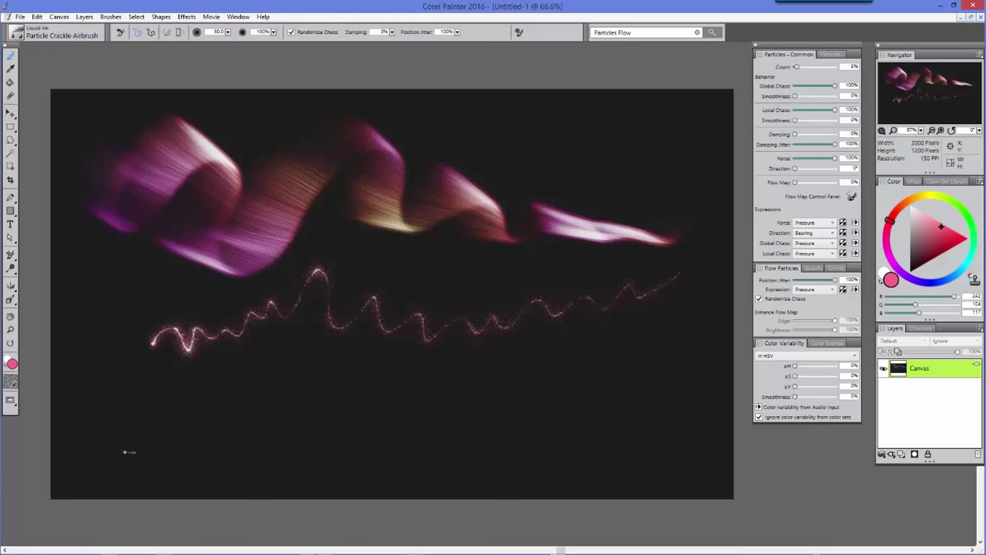
mouse_move(126, 452)
left_mouse_down()
mouse_move(154, 392)
mouse_move(177, 455)
mouse_move(248, 453)
mouse_move(308, 412)
mouse_move(362, 409)
mouse_move(430, 431)
mouse_move(544, 396)
mouse_move(667, 417)
left_mouse_up()
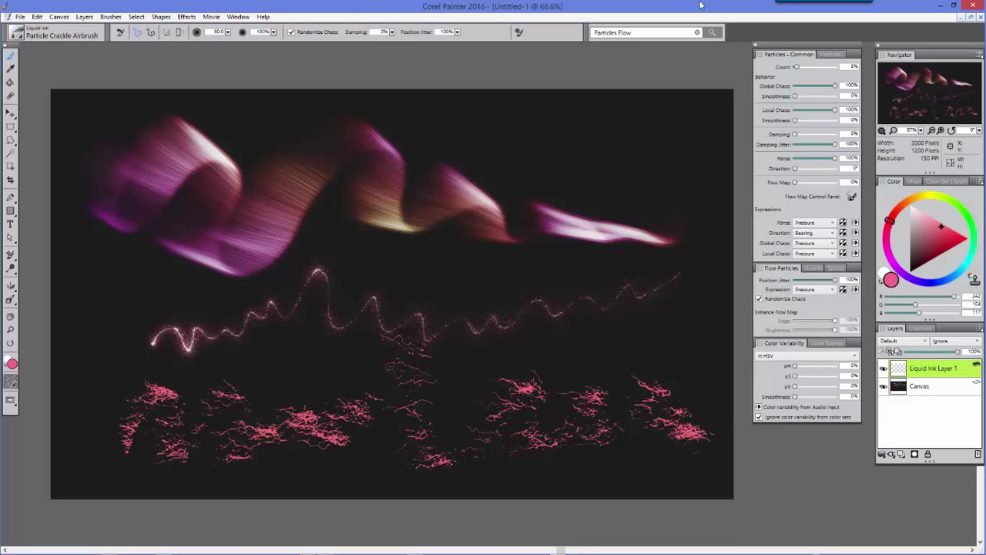
- Load the Flow Map Enhancer brush and paint a test stroke near the top
left_click(712, 34)
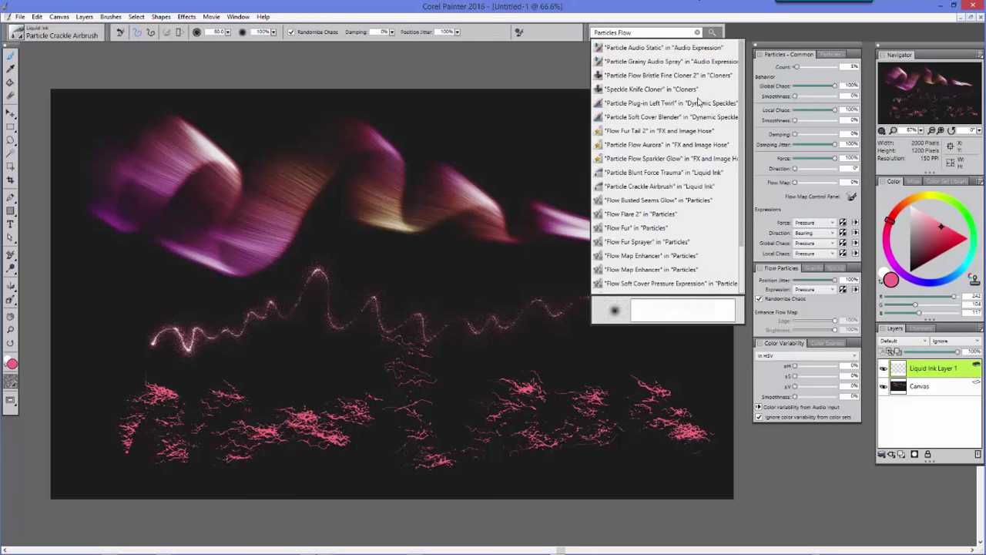
left_click(649, 255)
mouse_move(484, 128)
left_mouse_down()
mouse_move(551, 151)
mouse_move(708, 138)
left_mouse_up()
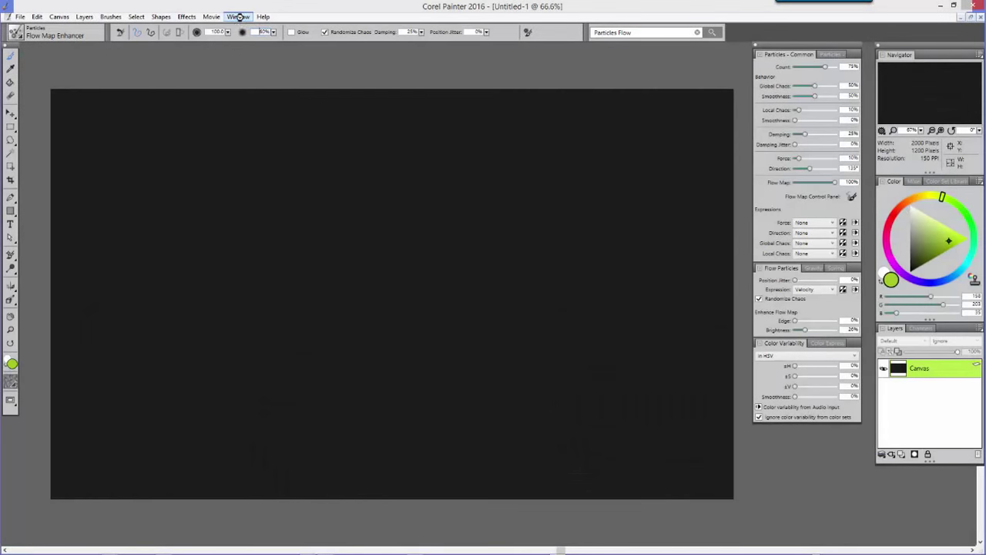
- Open the Flow Maps panel and dock it beside the particle settings
left_click(238, 16)
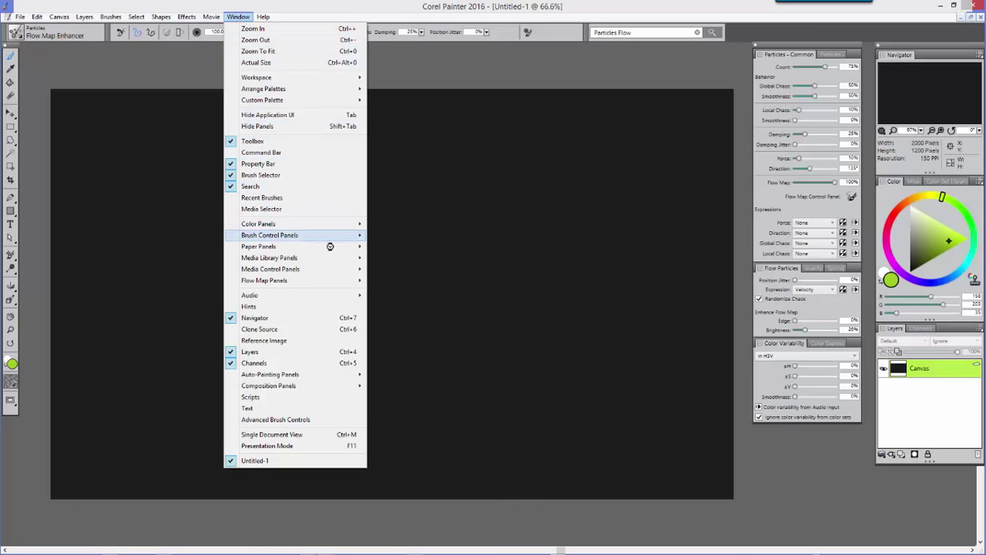
mouse_move(264, 280)
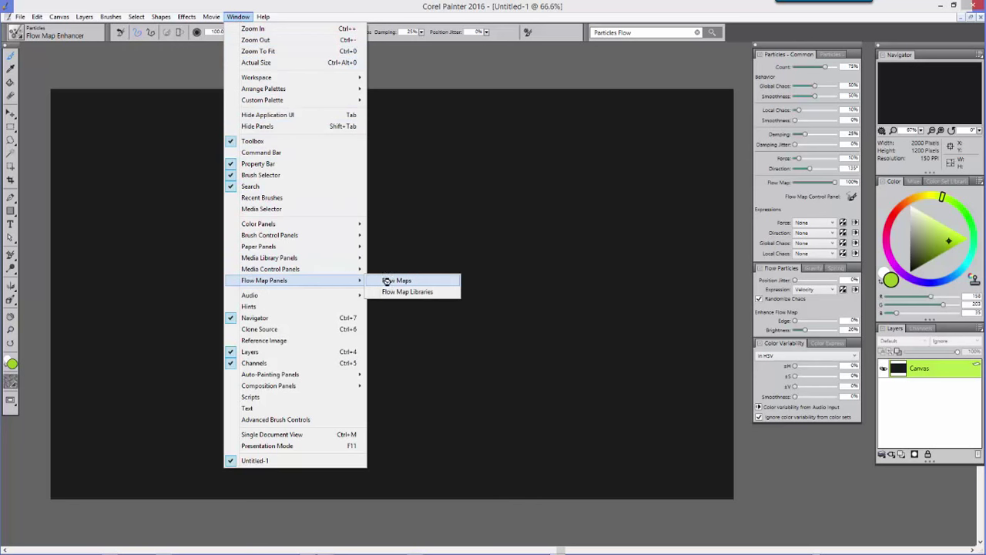
left_click(396, 281)
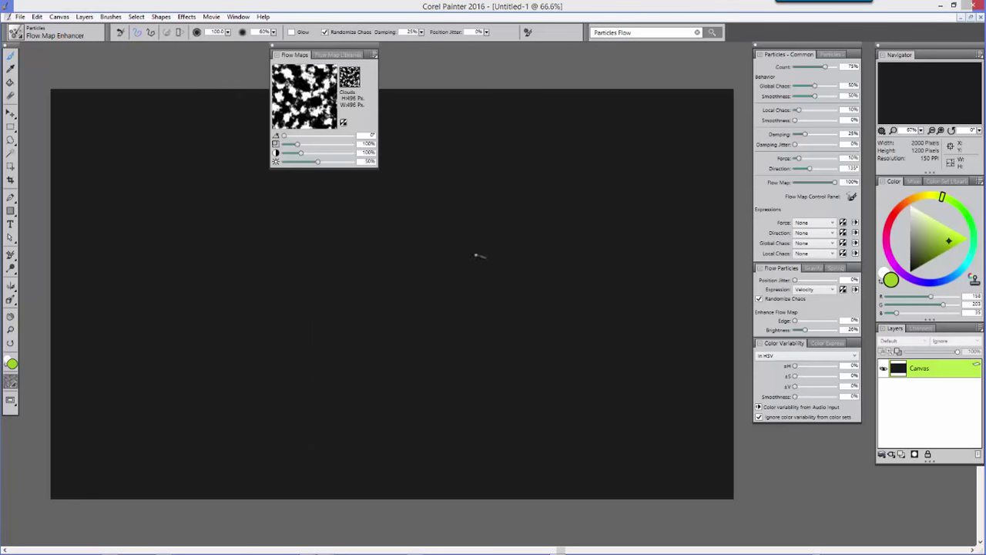
left_click_drag(327, 49, 693, 49)
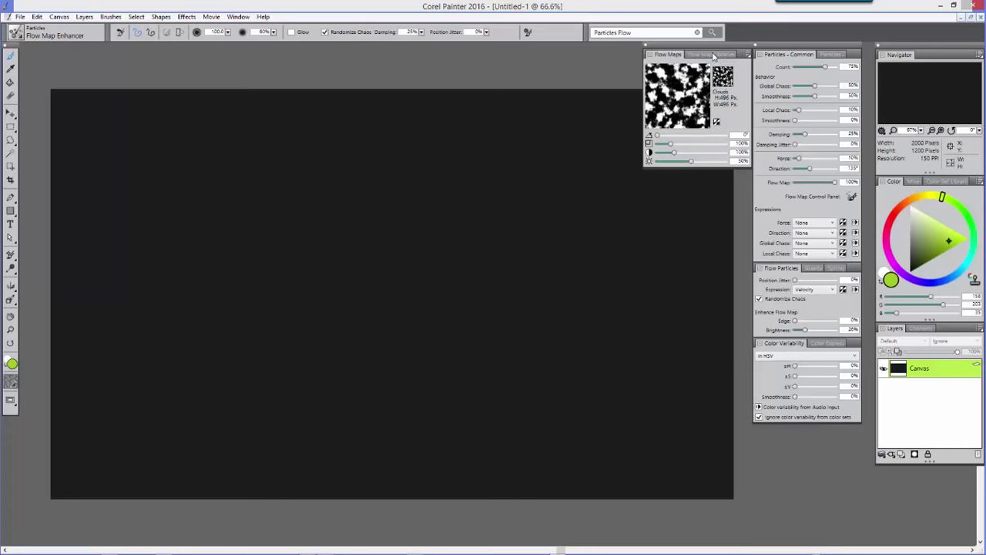
- Pick a different texture from Flow Map Libraries and paint a green stroke across the top
left_click(712, 55)
left_click(673, 80)
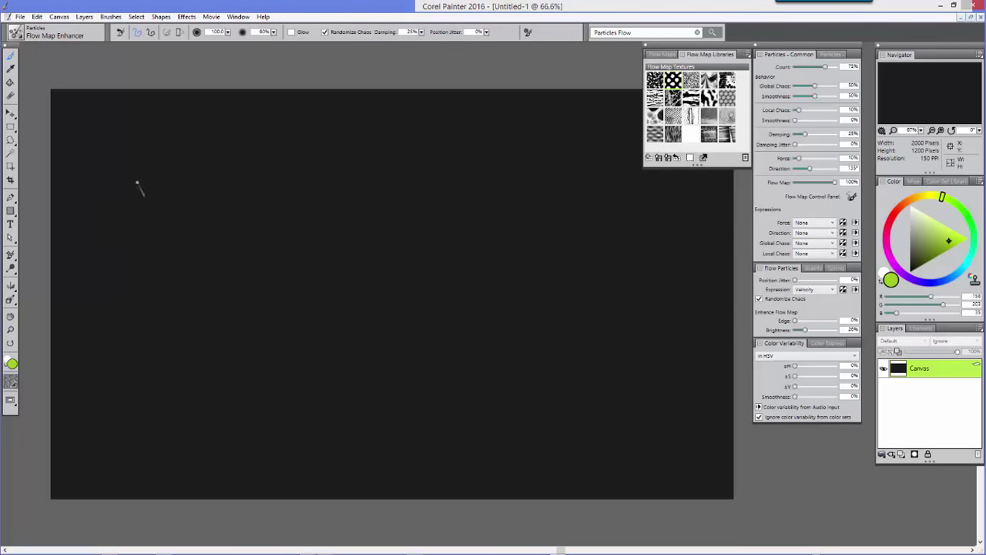
left_click_drag(123, 182, 462, 205)
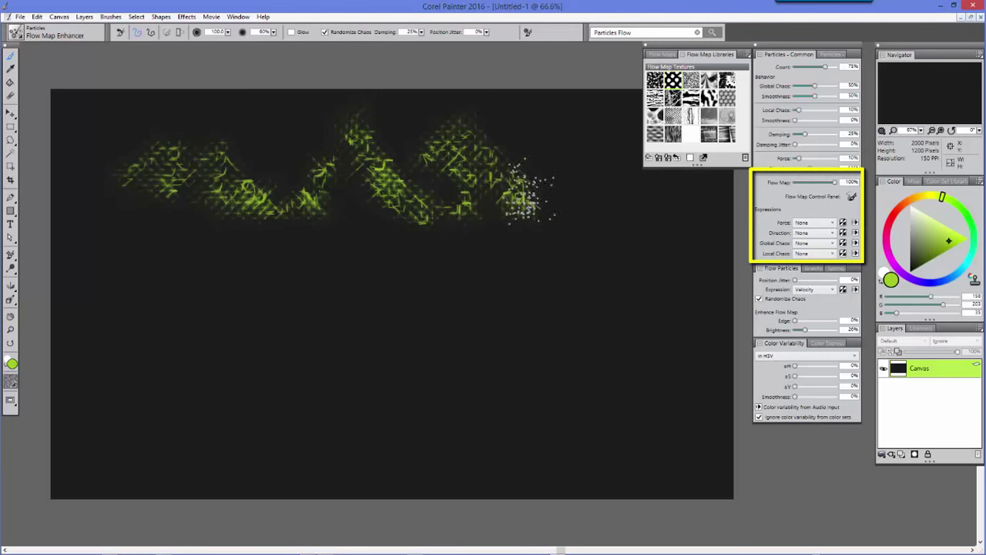
- Paint green flow-map strokes: extend the top zigzag, then fill the middle, lower band and right side
left_click_drag(463, 205, 546, 204)
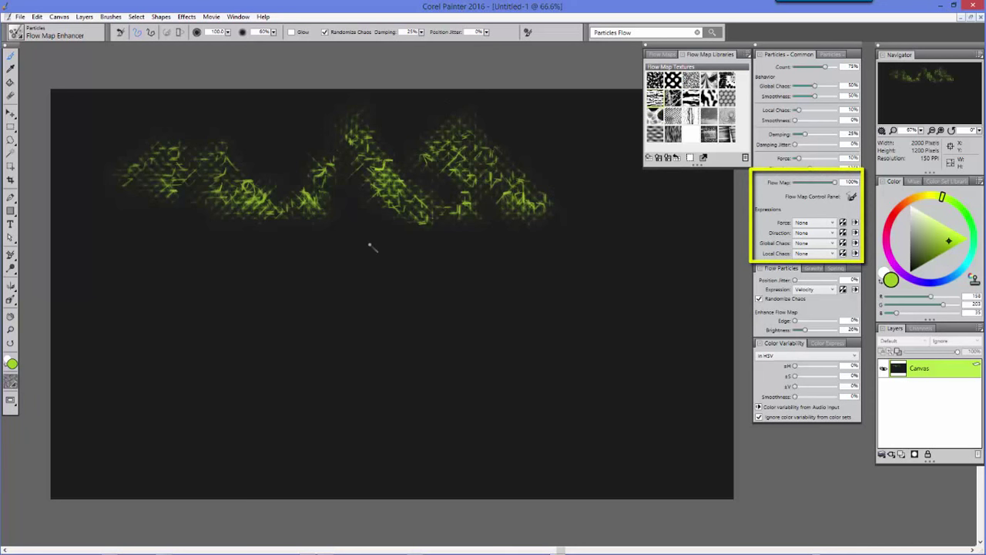
mouse_move(148, 285)
left_mouse_down()
mouse_move(165, 275)
mouse_move(308, 290)
mouse_move(346, 264)
mouse_move(369, 282)
mouse_move(436, 286)
mouse_move(496, 308)
mouse_move(517, 282)
mouse_move(562, 331)
mouse_move(630, 262)
left_mouse_up()
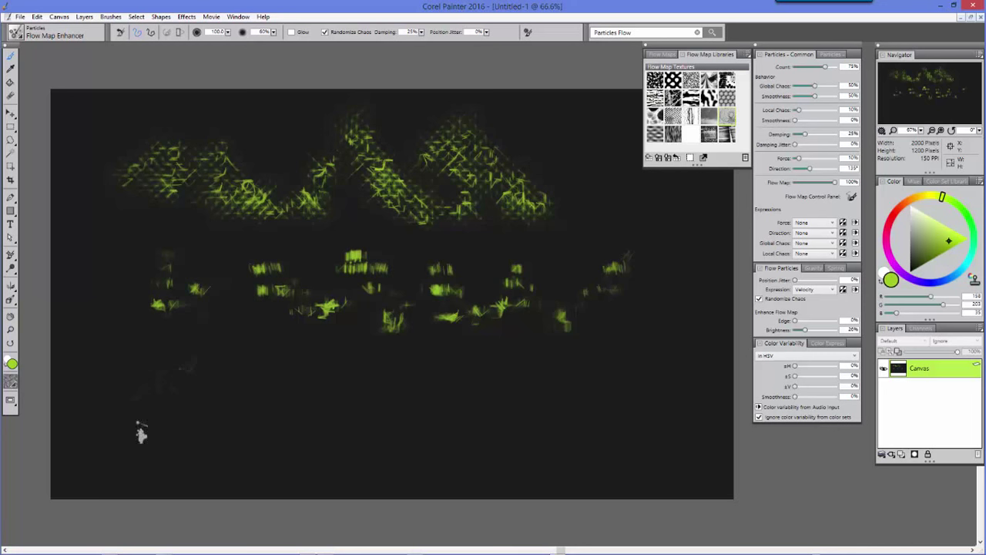
mouse_move(223, 360)
left_mouse_down()
mouse_move(158, 403)
mouse_move(226, 418)
mouse_move(336, 357)
mouse_move(385, 396)
mouse_move(537, 377)
mouse_move(582, 390)
left_mouse_up()
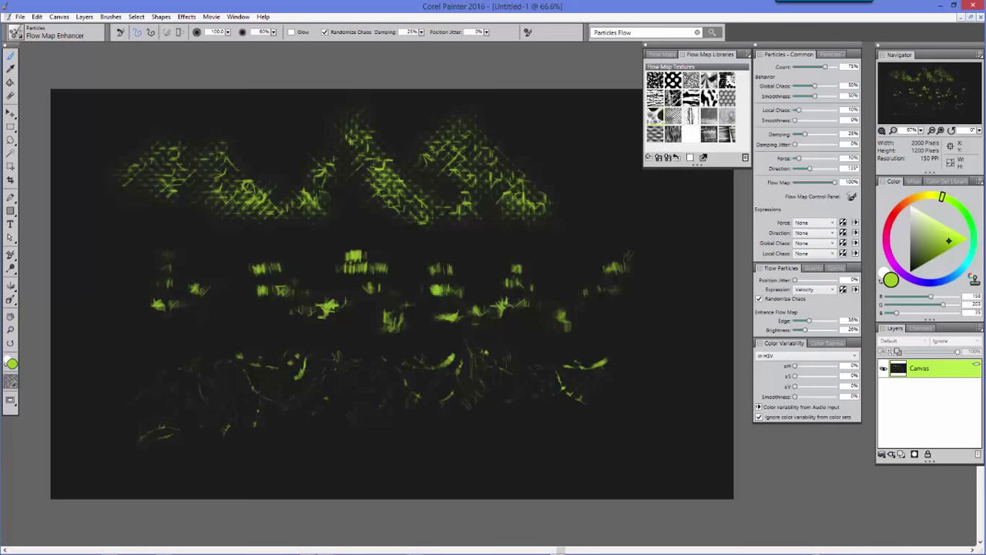
mouse_move(661, 327)
left_mouse_down()
mouse_move(653, 334)
mouse_move(675, 356)
mouse_move(644, 369)
mouse_move(651, 316)
mouse_move(714, 266)
left_mouse_up()
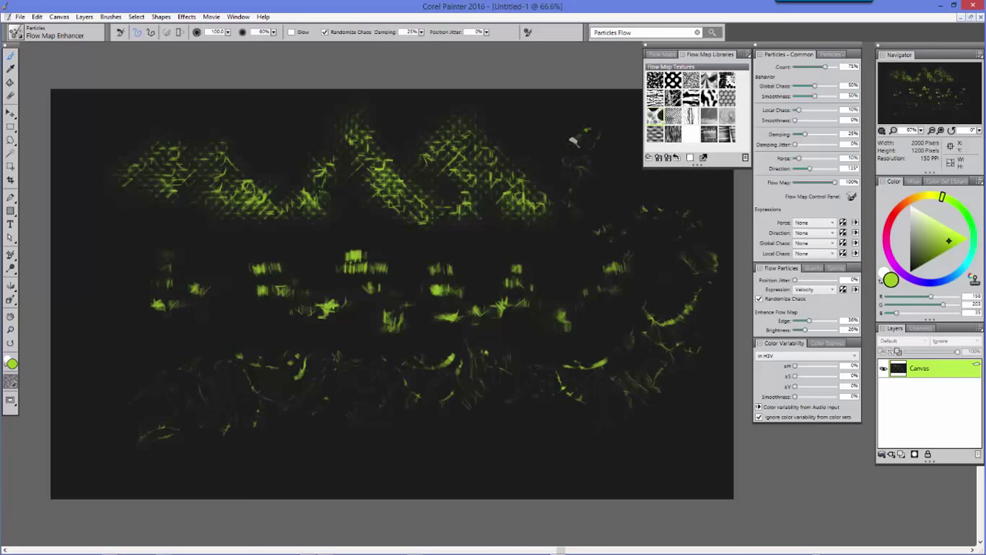
mouse_move(571, 141)
left_mouse_down()
mouse_move(623, 226)
mouse_move(673, 261)
left_mouse_up()
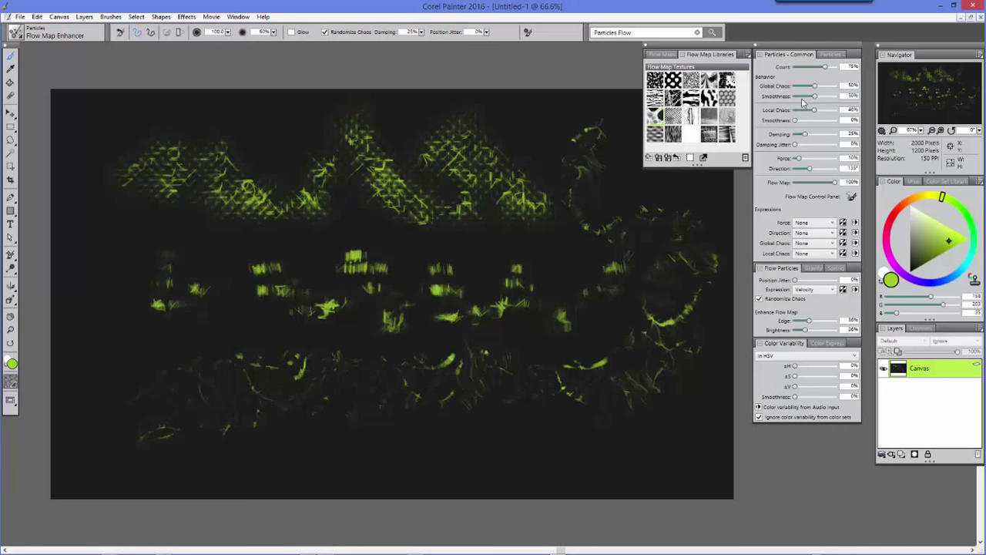
left_click(824, 55)
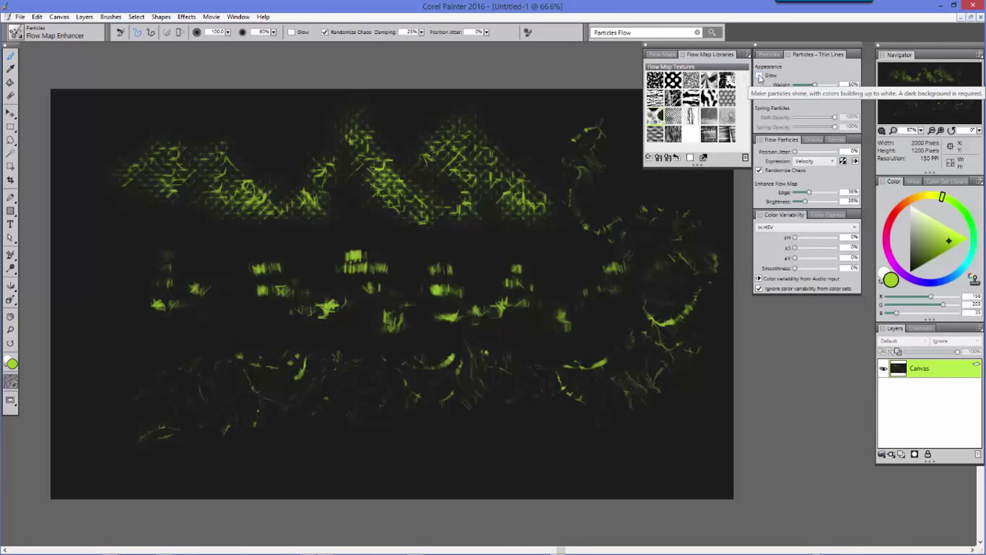
- Enable Glow in Particles - Thin Lines and paint glowing green strokes on the left side
left_click(759, 79)
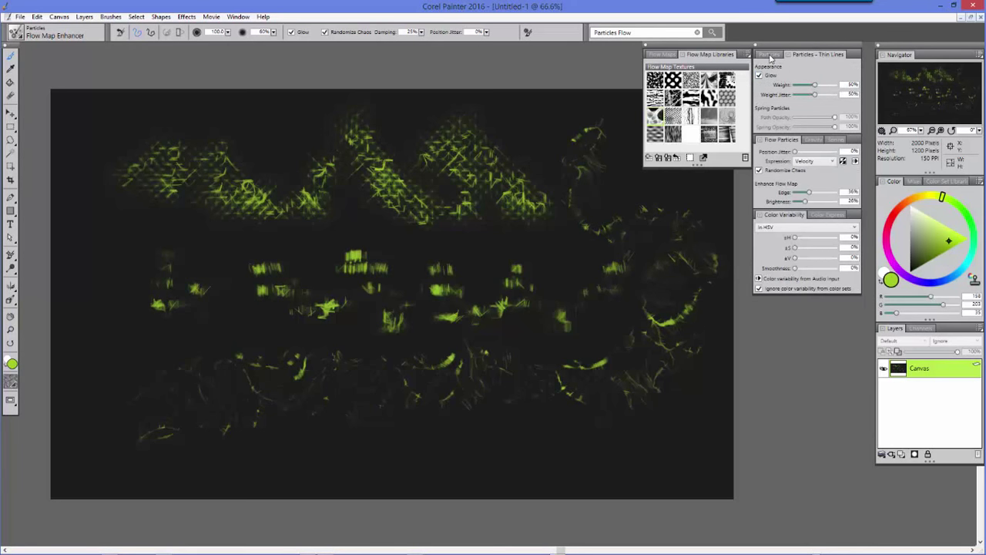
left_click(769, 56)
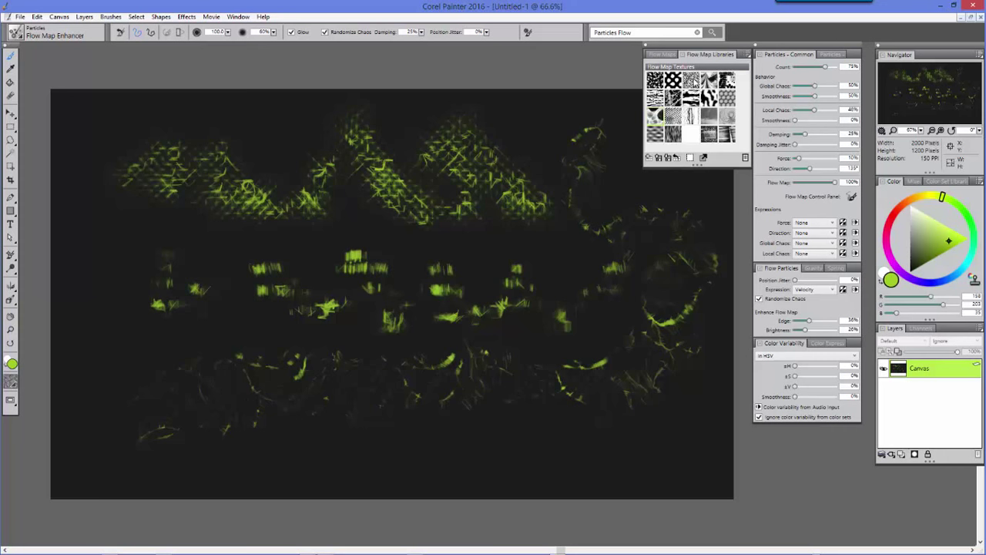
mouse_move(103, 294)
left_mouse_down()
mouse_move(88, 291)
mouse_move(92, 300)
mouse_move(123, 256)
mouse_move(136, 259)
mouse_move(126, 334)
mouse_move(136, 315)
mouse_move(70, 303)
mouse_move(73, 226)
mouse_move(121, 215)
mouse_move(141, 248)
mouse_move(110, 213)
mouse_move(154, 227)
mouse_move(190, 282)
mouse_move(143, 343)
left_mouse_up()
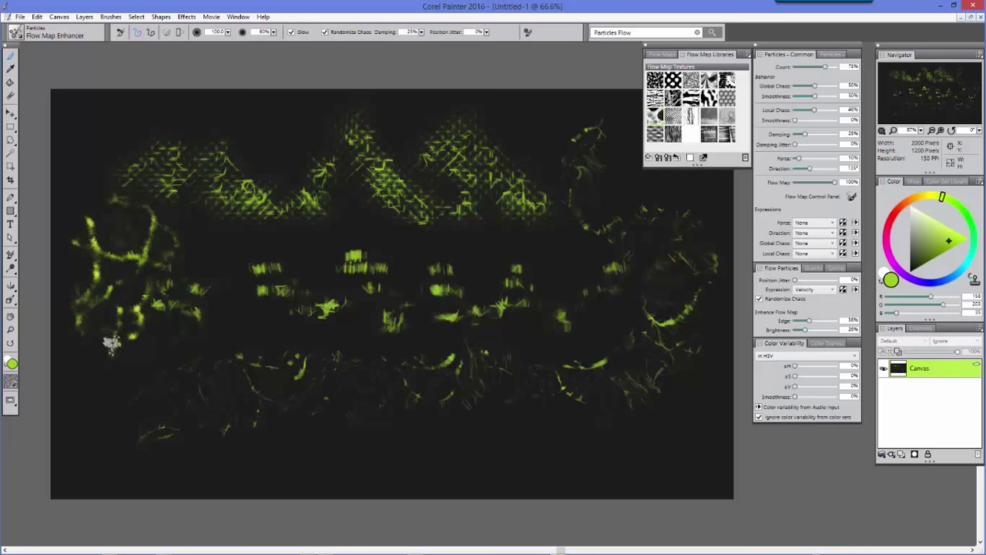